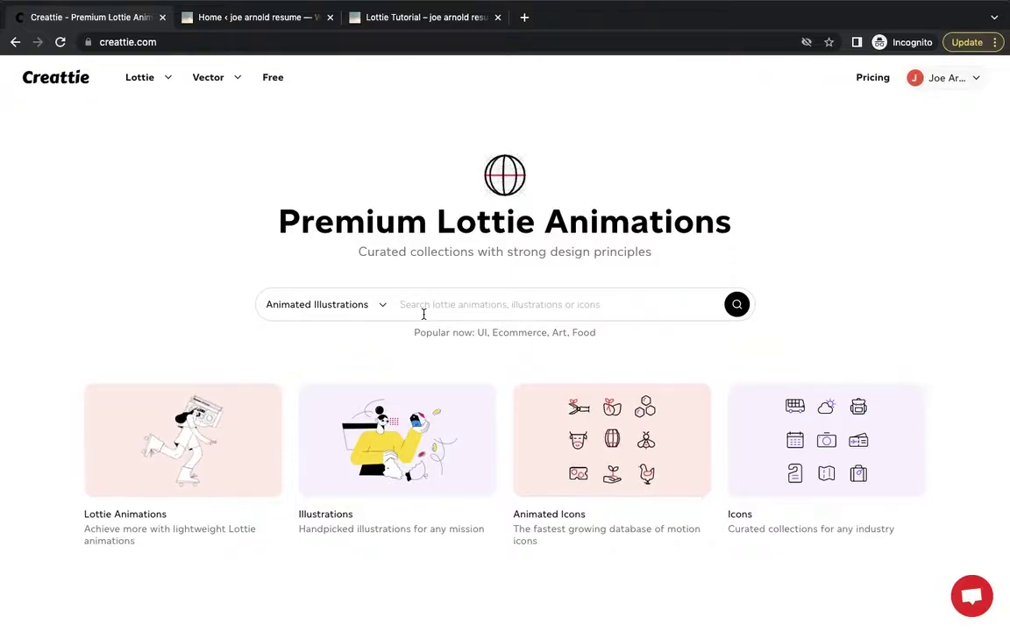
- Search Creattie for 'social media' and open the Social Media Animated Illustrations collection
{"action": "left_click", "coordinate": [443, 303]}
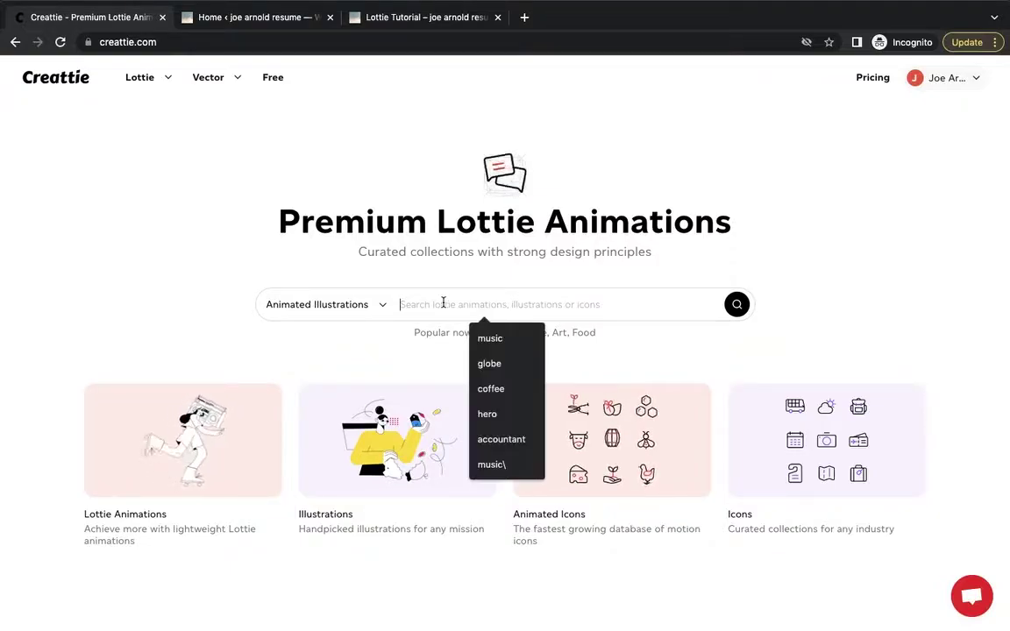
{"action": "type", "text": "dd"}
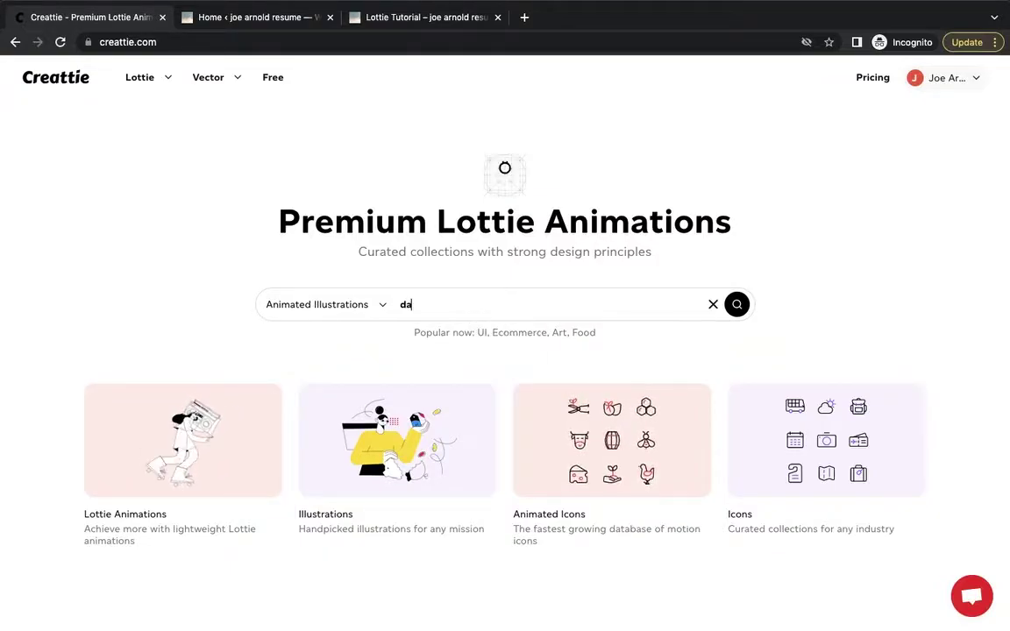
{"action": "key", "text": "BackSpace"}
{"action": "key", "text": "BackSpace"}
{"action": "type", "text": "social"}
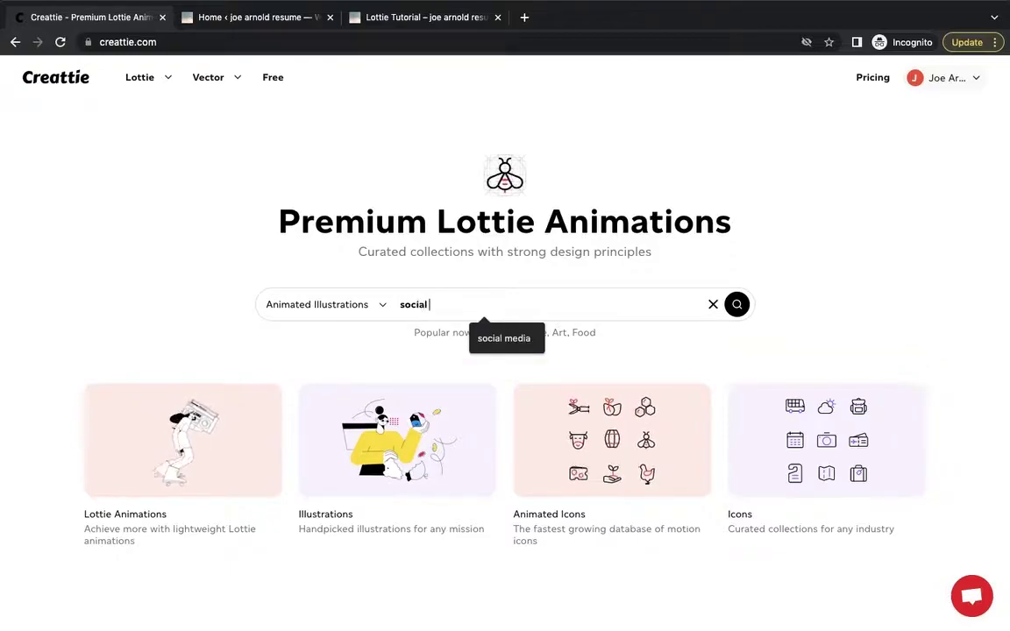
{"action": "type", "text": " media"}
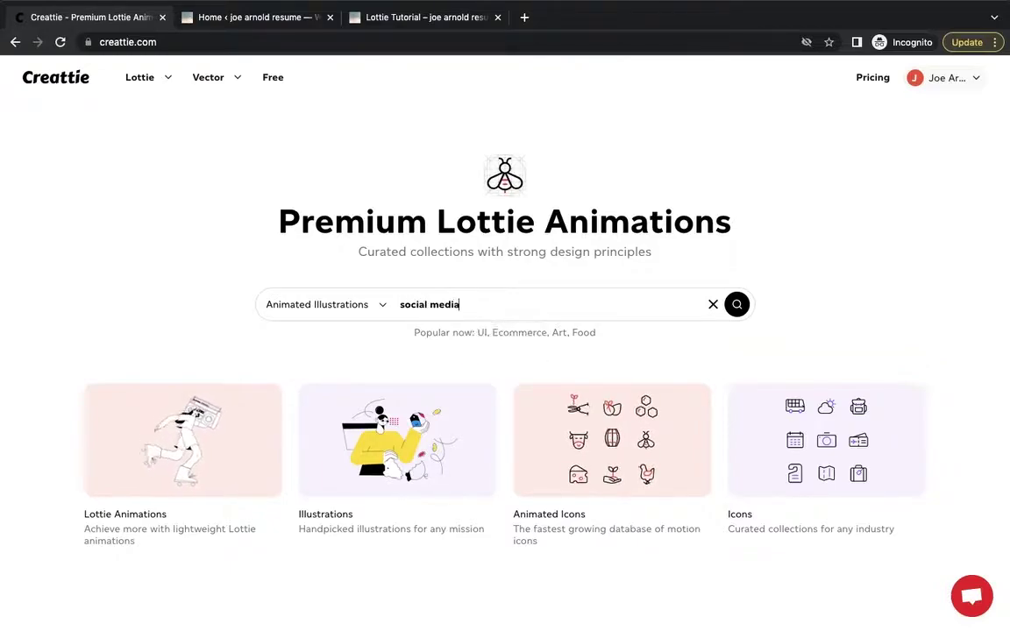
{"action": "key", "text": "Return"}
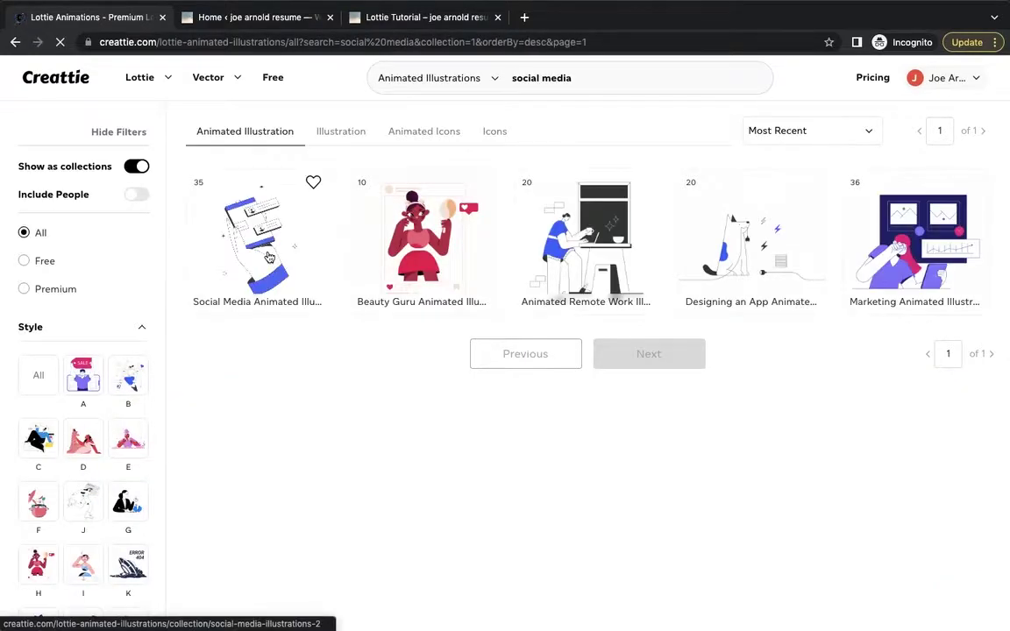
{"action": "left_click", "coordinate": [269, 256]}
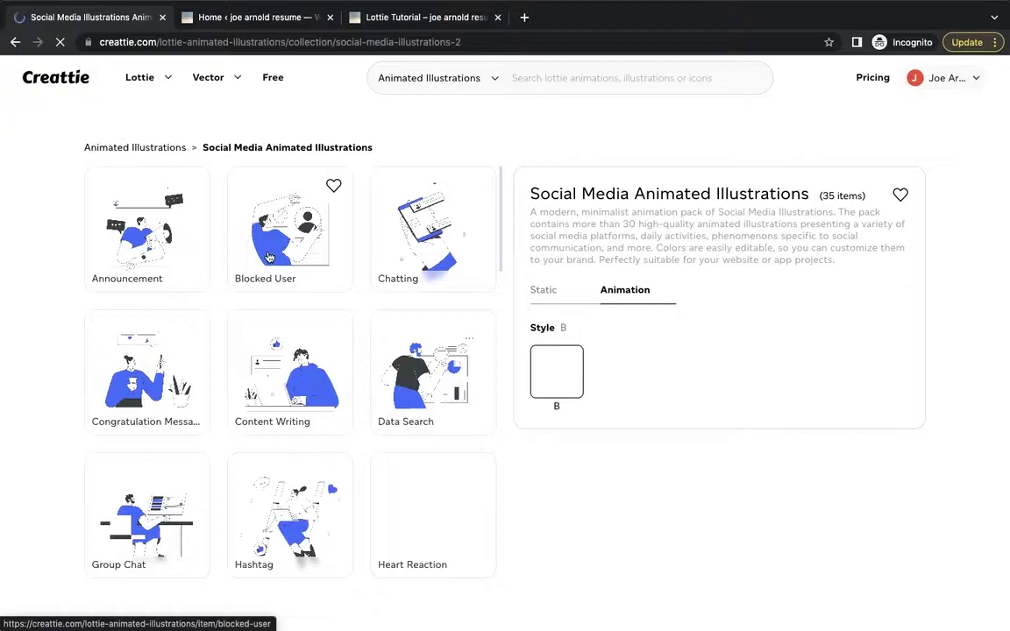
- Browse the collection grid and open the Data Search animated illustration
{"action": "scroll", "coordinate": [357, 289], "scroll_direction": "down", "scroll_amount": 2}
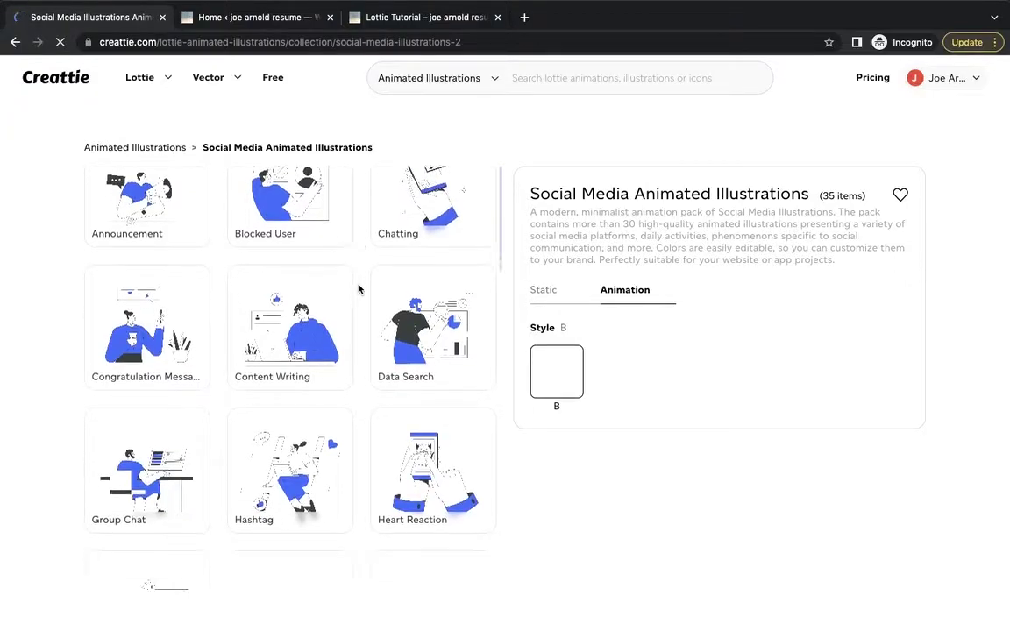
{"action": "scroll", "coordinate": [358, 290], "scroll_direction": "down", "scroll_amount": 1}
{"action": "scroll", "coordinate": [358, 289], "scroll_direction": "down", "scroll_amount": 4}
{"action": "scroll", "coordinate": [357, 289], "scroll_direction": "down", "scroll_amount": 4}
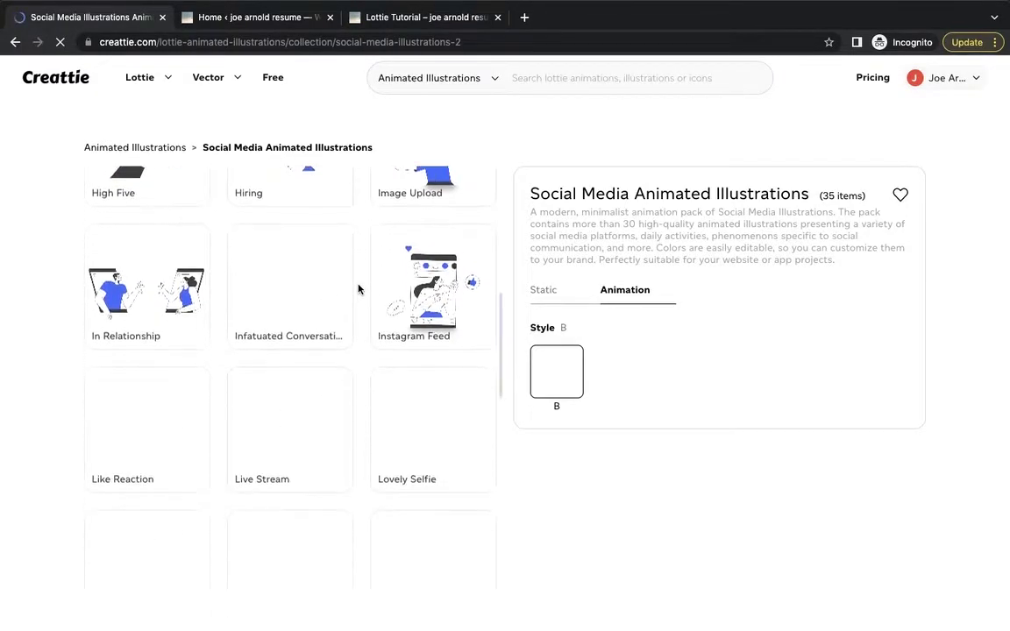
{"action": "scroll", "coordinate": [358, 290], "scroll_direction": "down", "scroll_amount": 3}
{"action": "scroll", "coordinate": [358, 290], "scroll_direction": "up", "scroll_amount": 2}
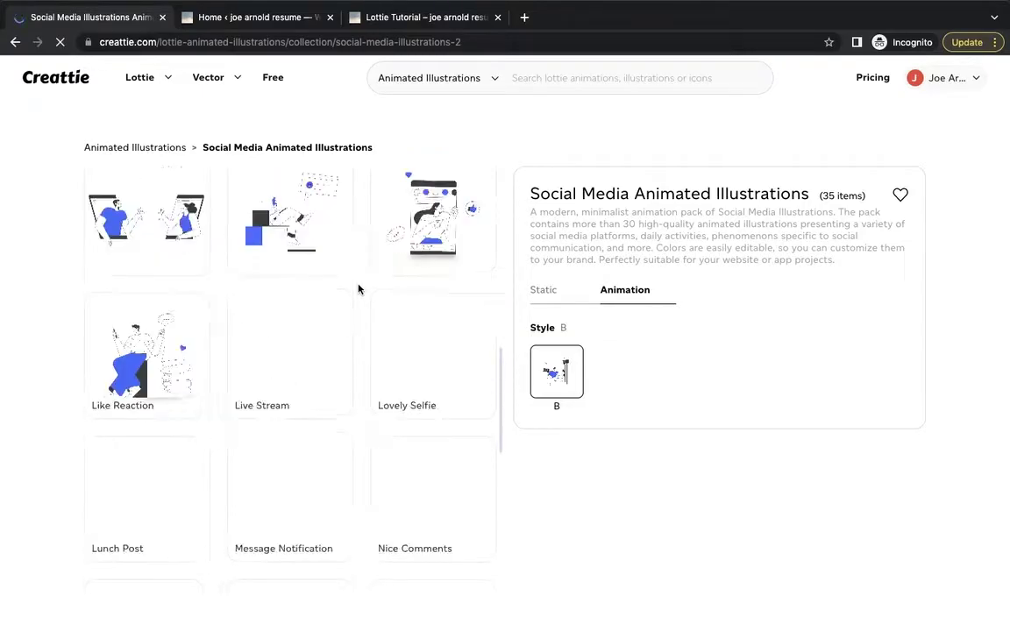
{"action": "scroll", "coordinate": [357, 289], "scroll_direction": "up", "scroll_amount": 6}
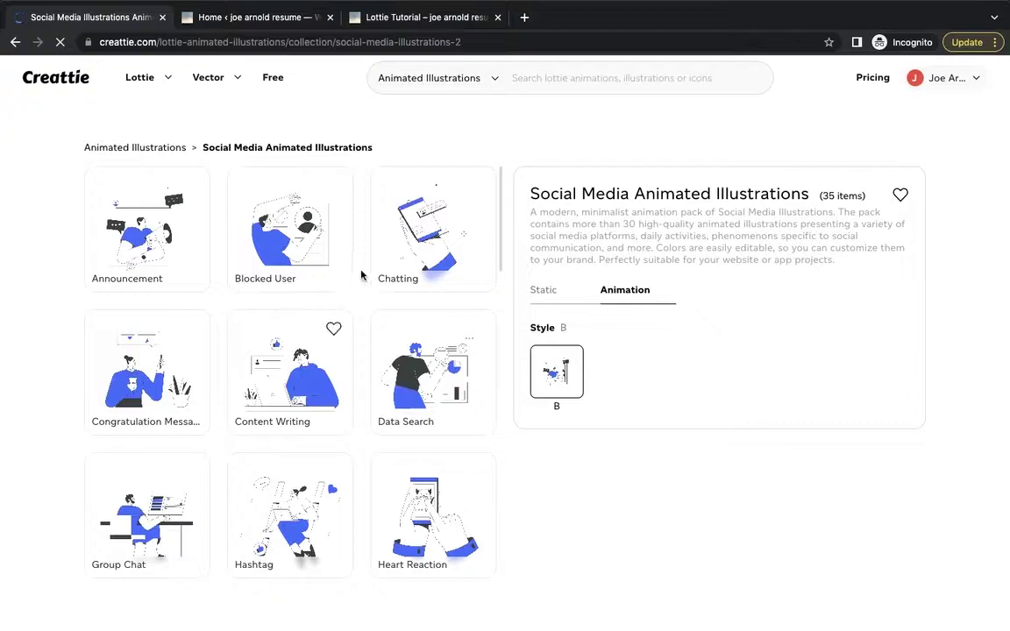
{"action": "scroll", "coordinate": [360, 275], "scroll_direction": "down", "scroll_amount": 2}
{"action": "scroll", "coordinate": [360, 273], "scroll_direction": "up", "scroll_amount": 2}
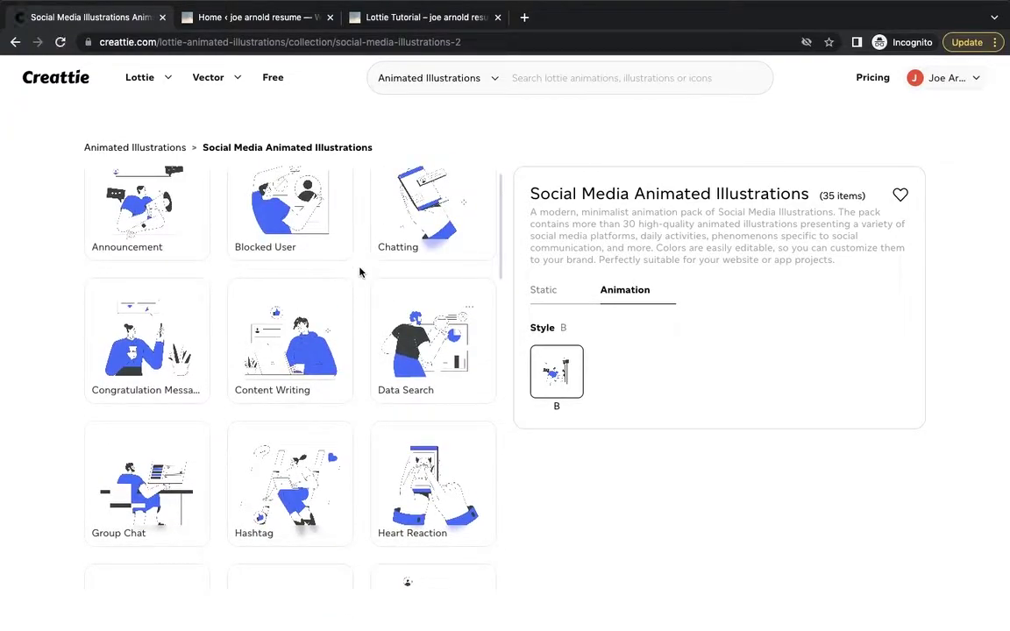
{"action": "left_click", "coordinate": [427, 349]}
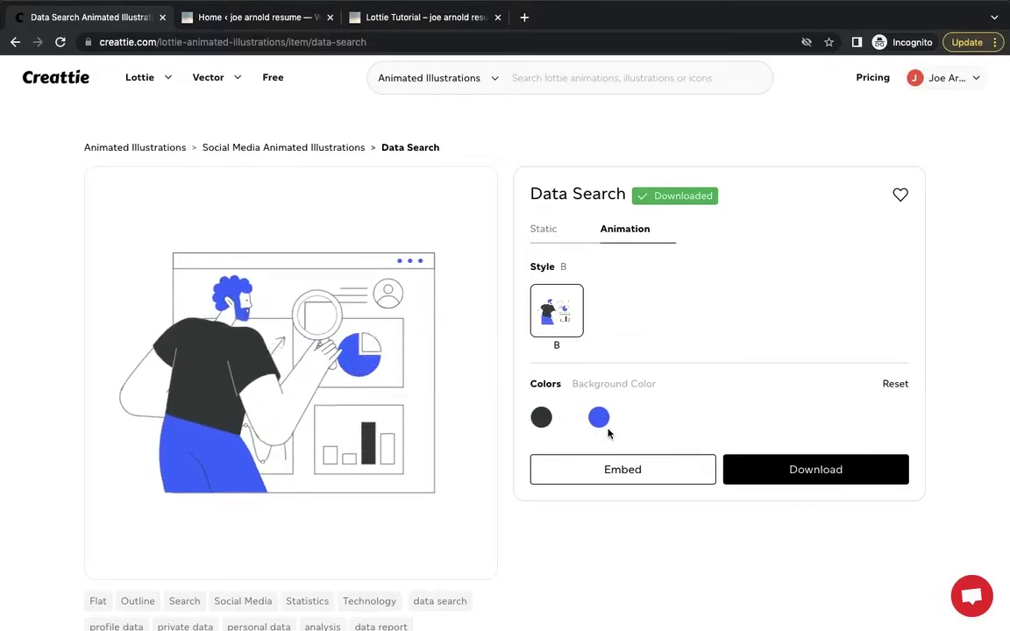
- Check the Lottie Tutorial pricing table, then edit Data Search's blue #406EFF colour
{"action": "left_click", "coordinate": [414, 19]}
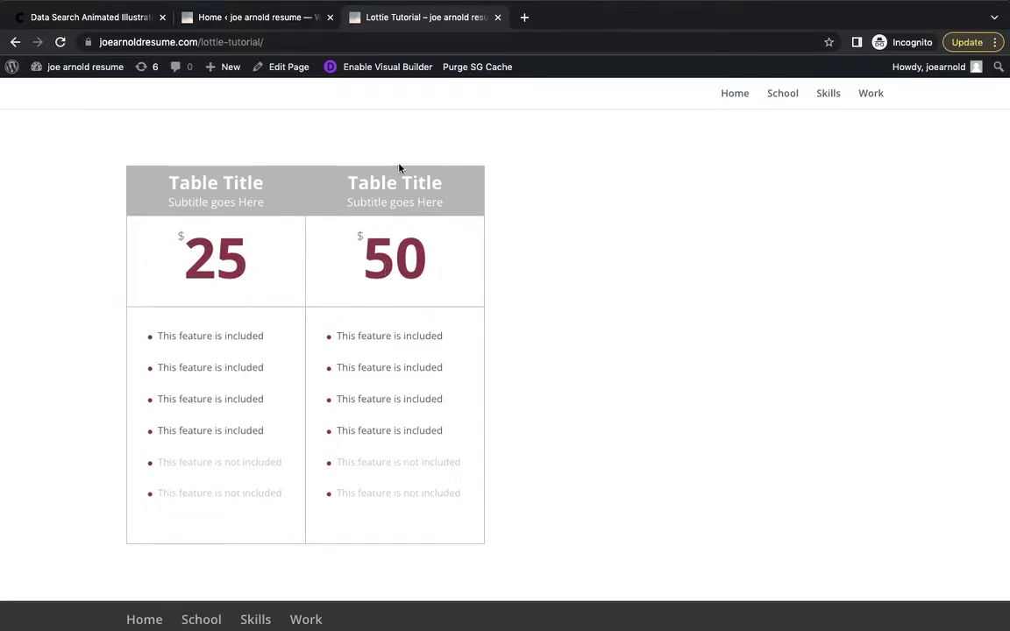
{"action": "left_click", "coordinate": [140, 19]}
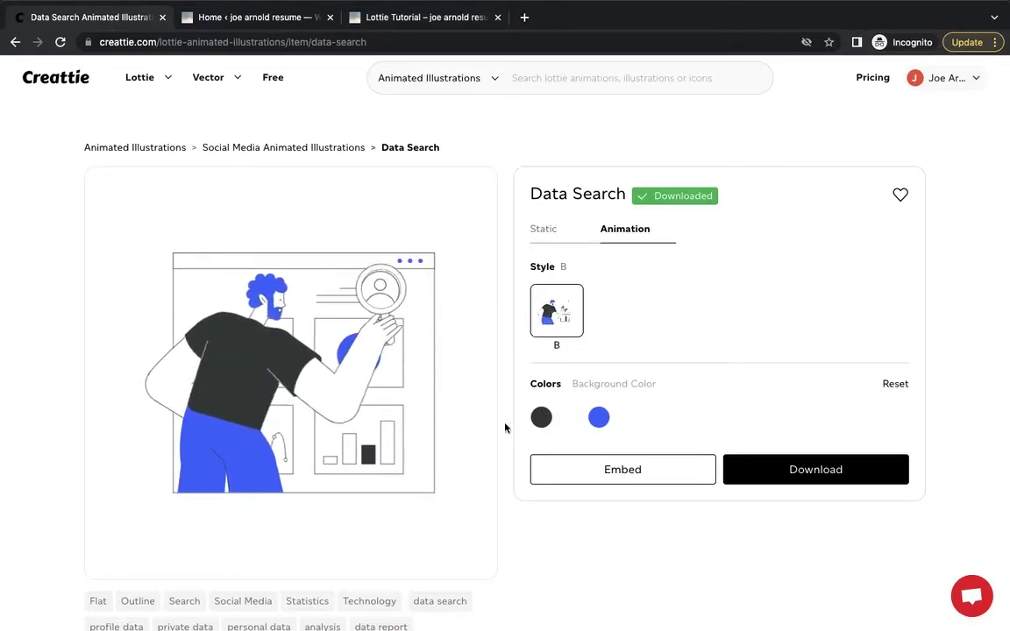
{"action": "left_click", "coordinate": [599, 418]}
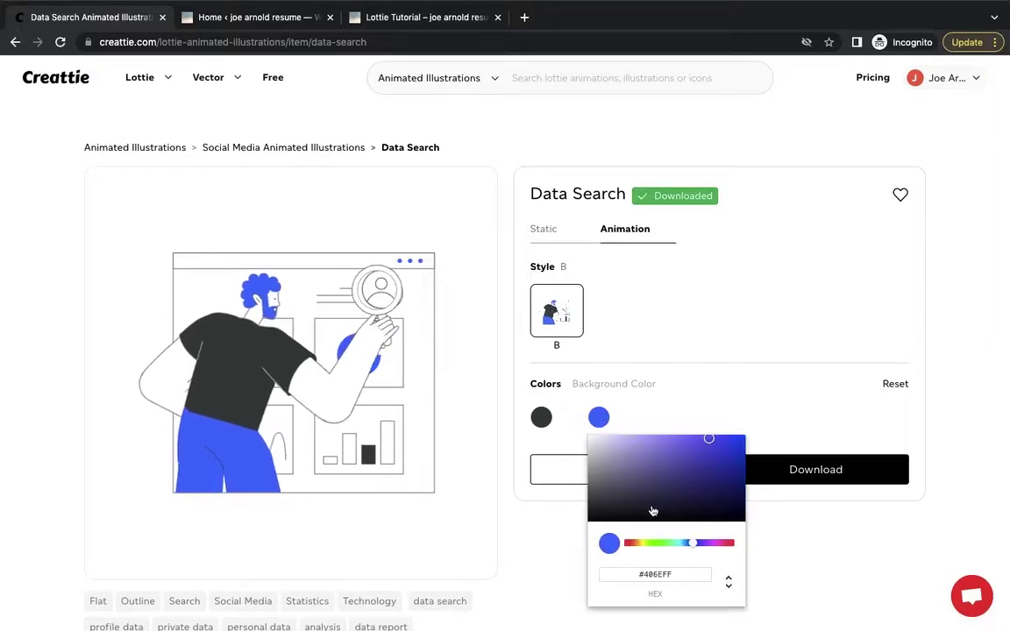
- Recolour the illustration's blue to burgundy #974450 and its dark parts to medium grey
{"action": "triple_click", "coordinate": [681, 575]}
{"action": "type", "text": "#974450"}
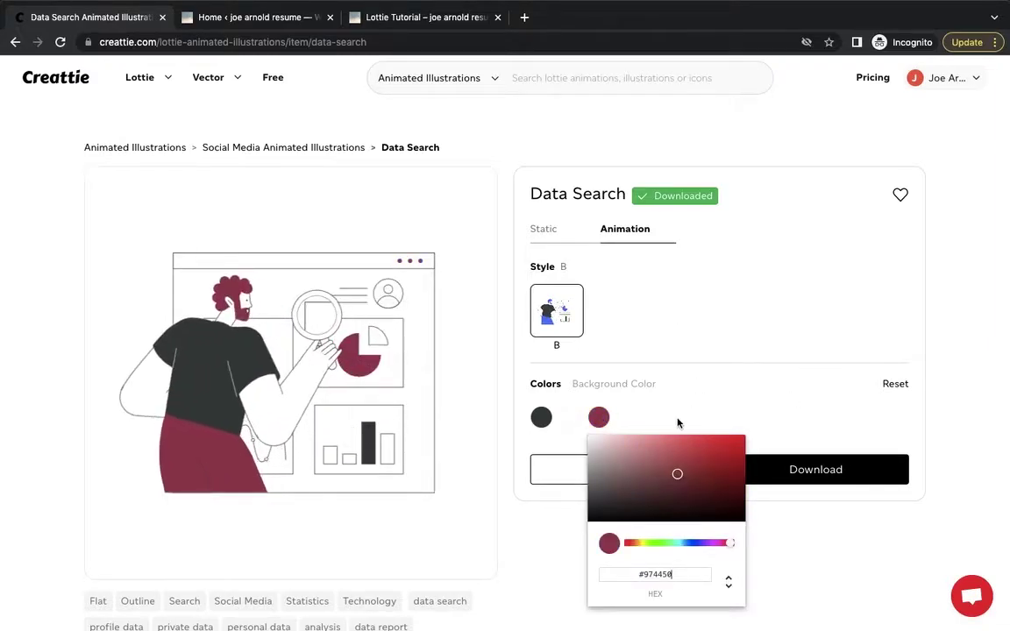
{"action": "left_click", "coordinate": [541, 417]}
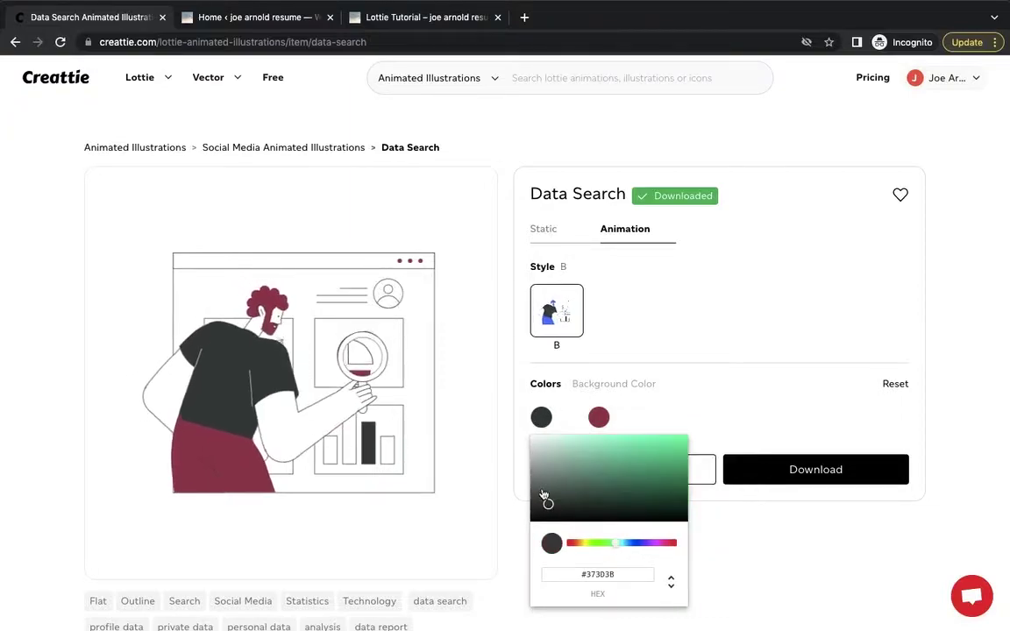
{"action": "left_click_drag", "start_coordinate": [544, 497], "coordinate": [534, 481]}
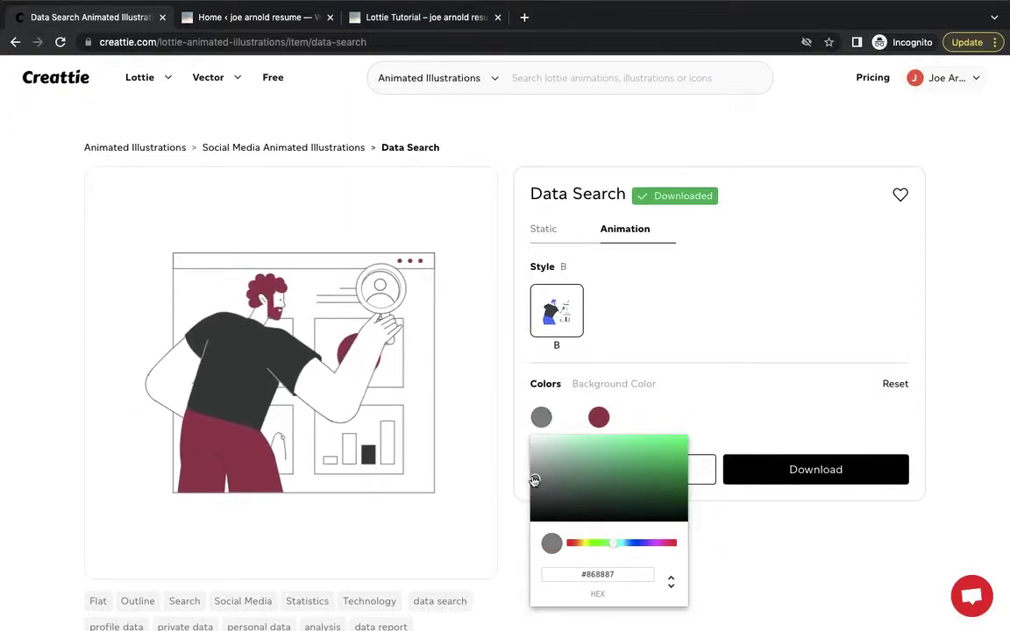
{"action": "left_click_drag", "start_coordinate": [534, 482], "coordinate": [540, 483]}
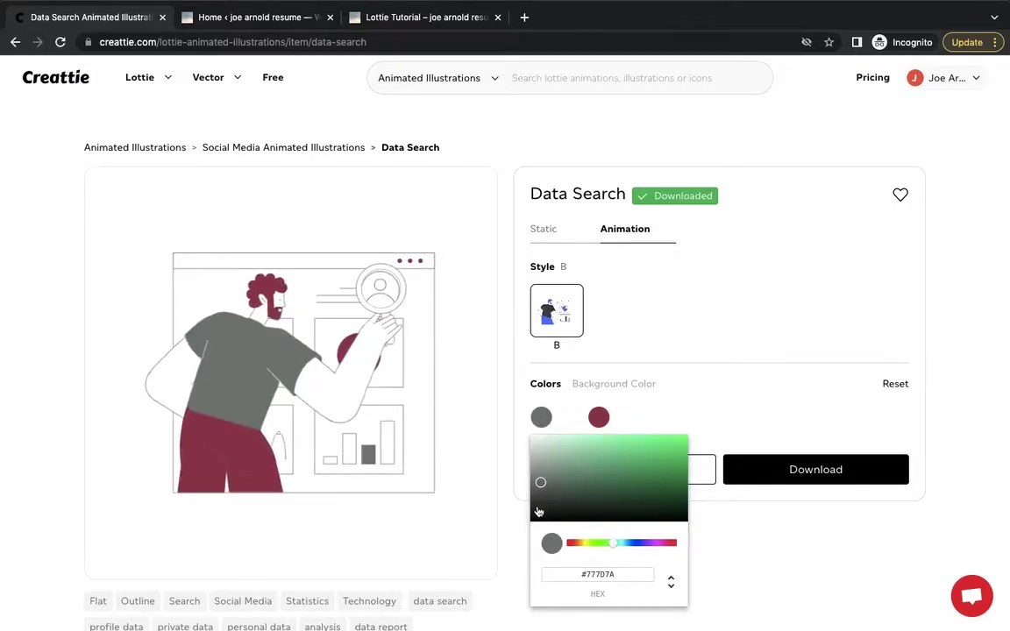
{"action": "left_click_drag", "start_coordinate": [536, 485], "coordinate": [534, 482]}
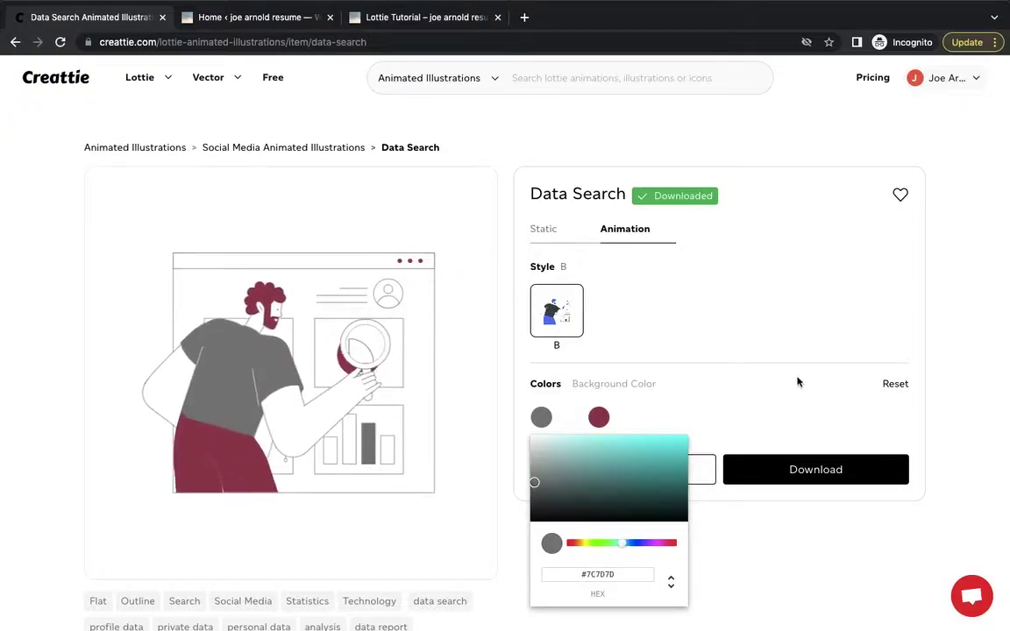
{"action": "left_click", "coordinate": [957, 428]}
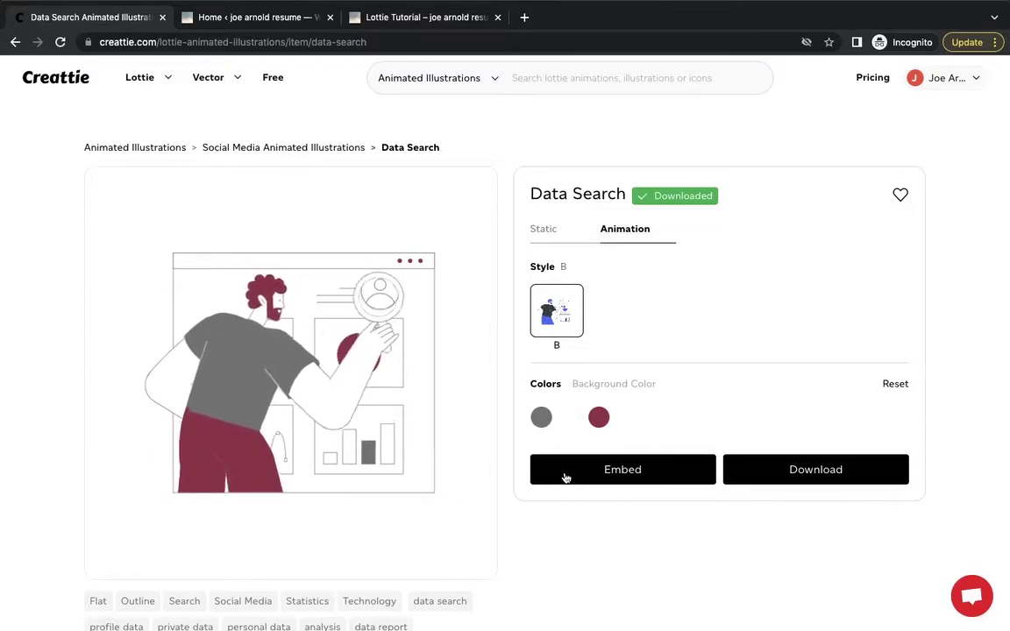
- Download the recoloured Data Search animation as a JSON file
{"action": "left_click", "coordinate": [786, 474]}
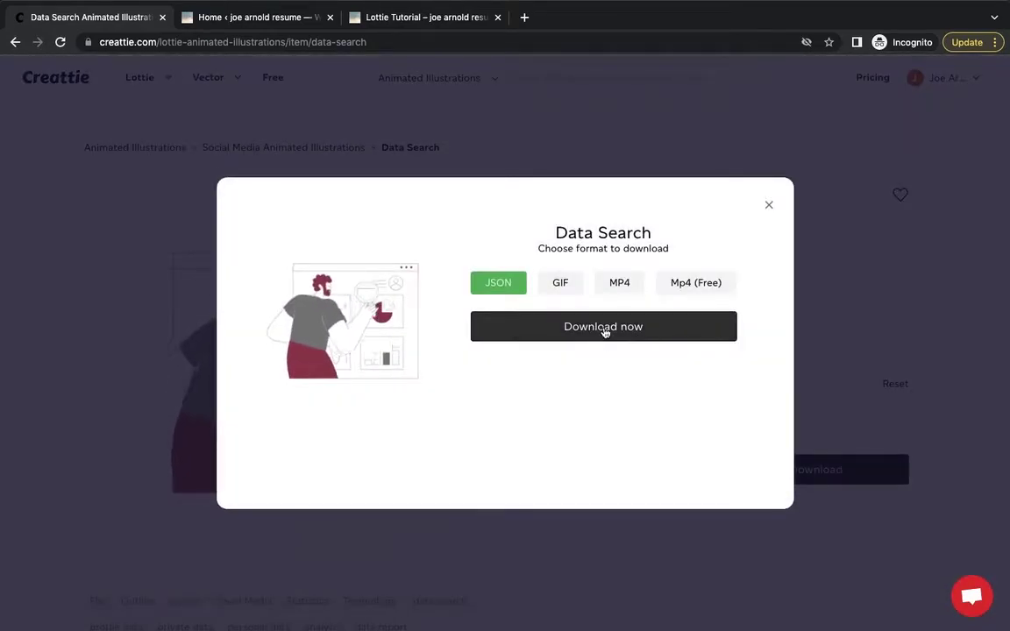
{"action": "left_click", "coordinate": [604, 333]}
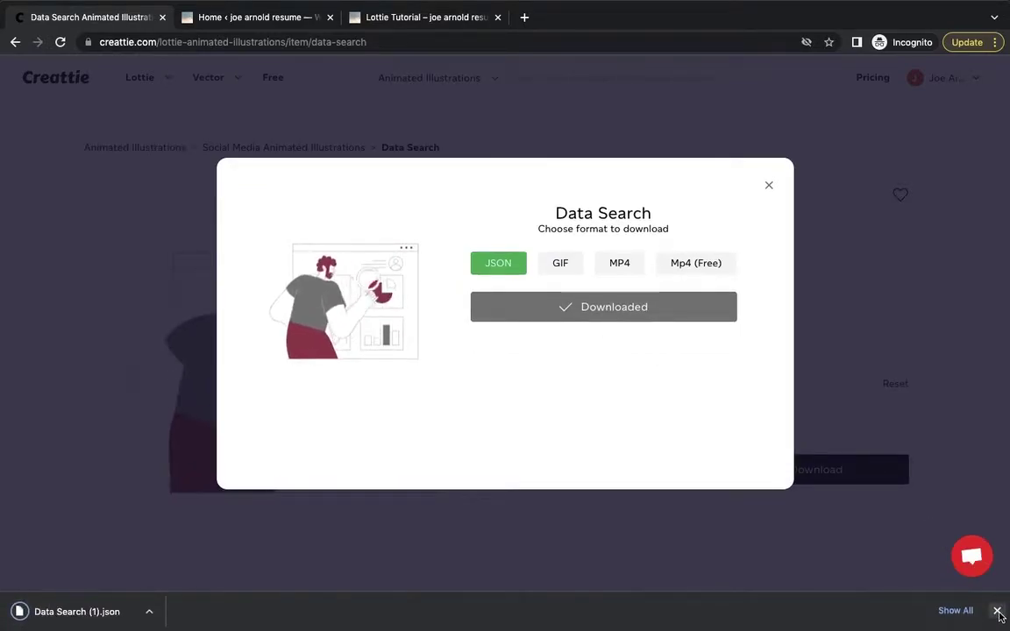
{"action": "left_click", "coordinate": [769, 205]}
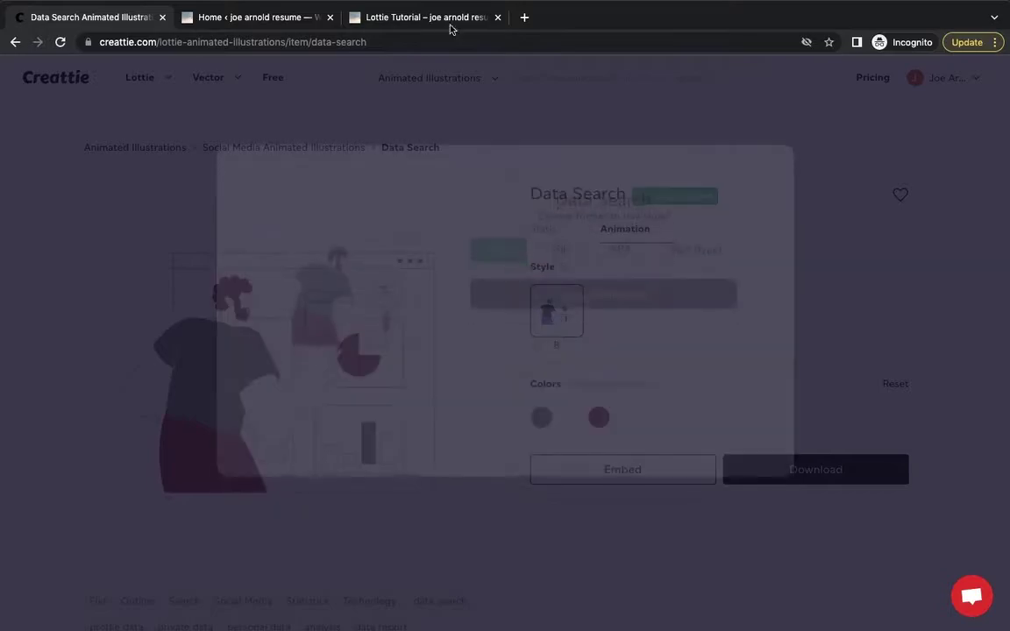
{"action": "left_click", "coordinate": [252, 20]}
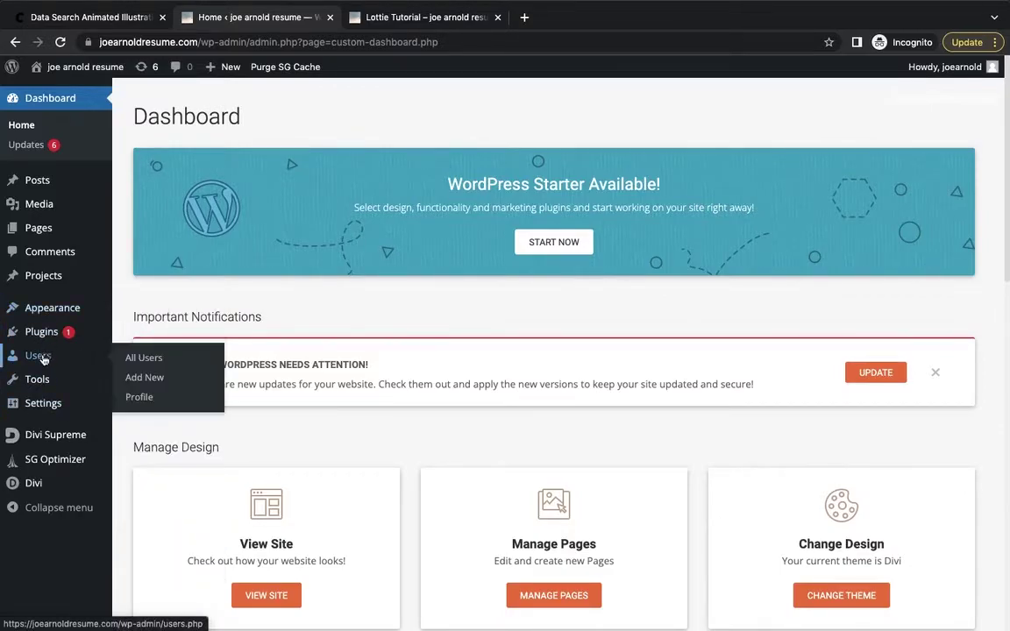
{"action": "mouse_move", "coordinate": [41, 333]}
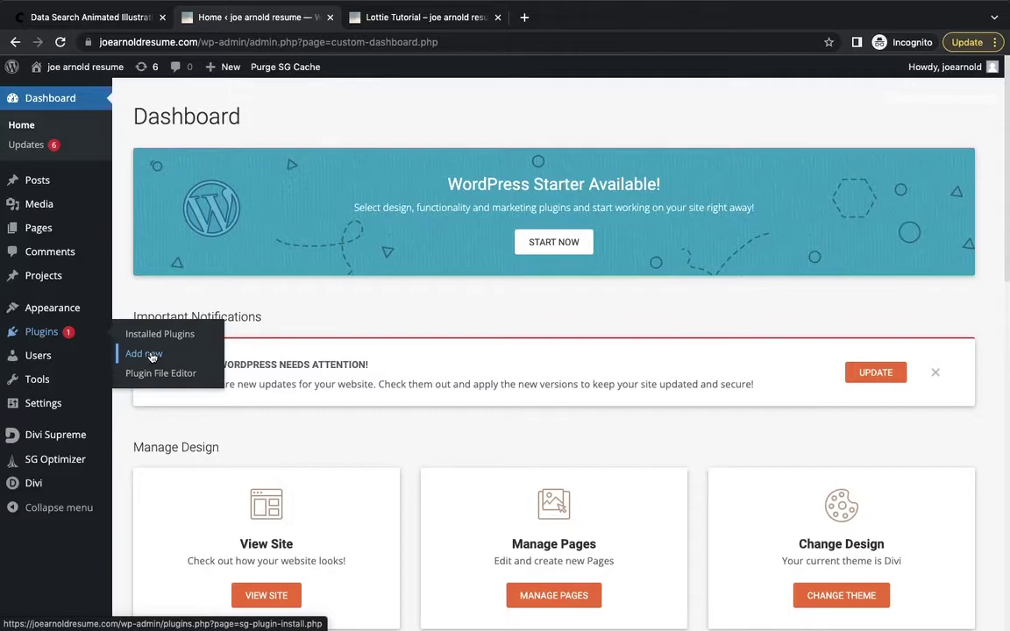
- Search new plugins for 'supreme', finding Supreme Modules Lite for Divi already active
{"action": "left_click", "coordinate": [151, 354]}
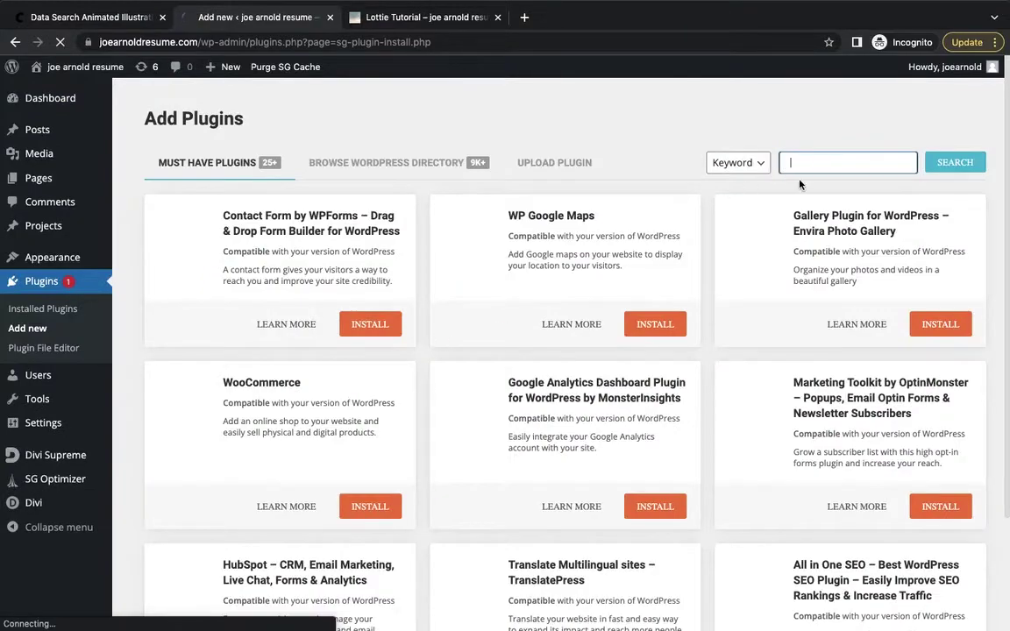
{"action": "type", "text": "supreme"}
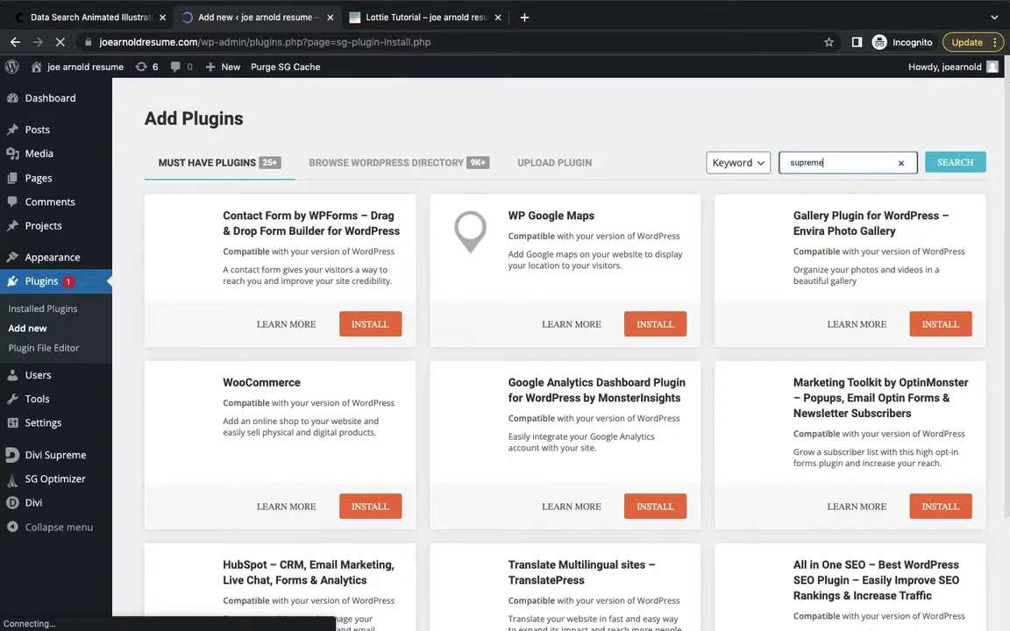
{"action": "key", "text": "Return"}
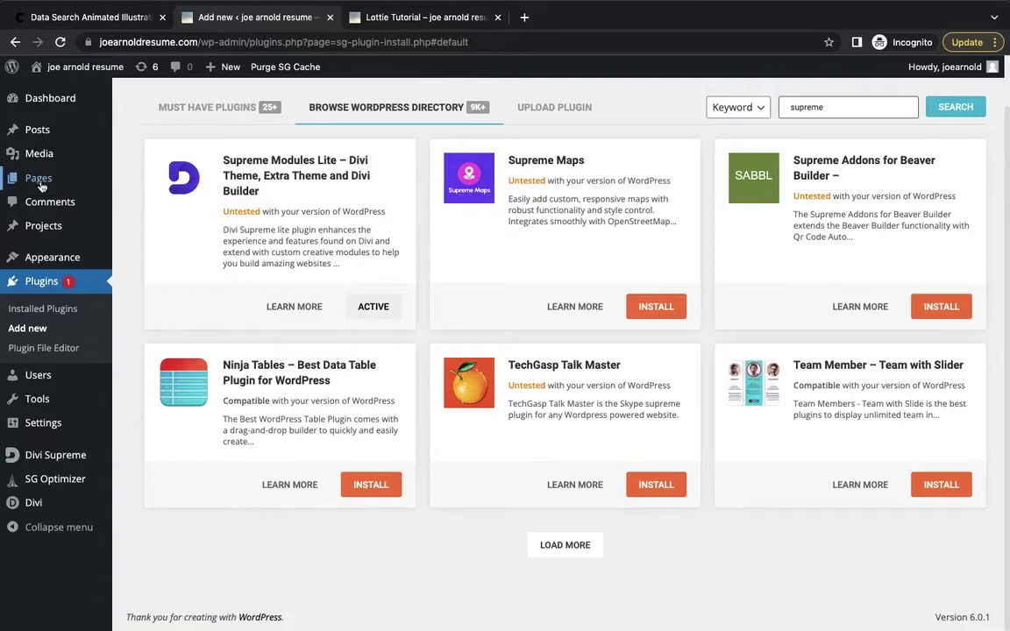
{"action": "mouse_move", "coordinate": [39, 178]}
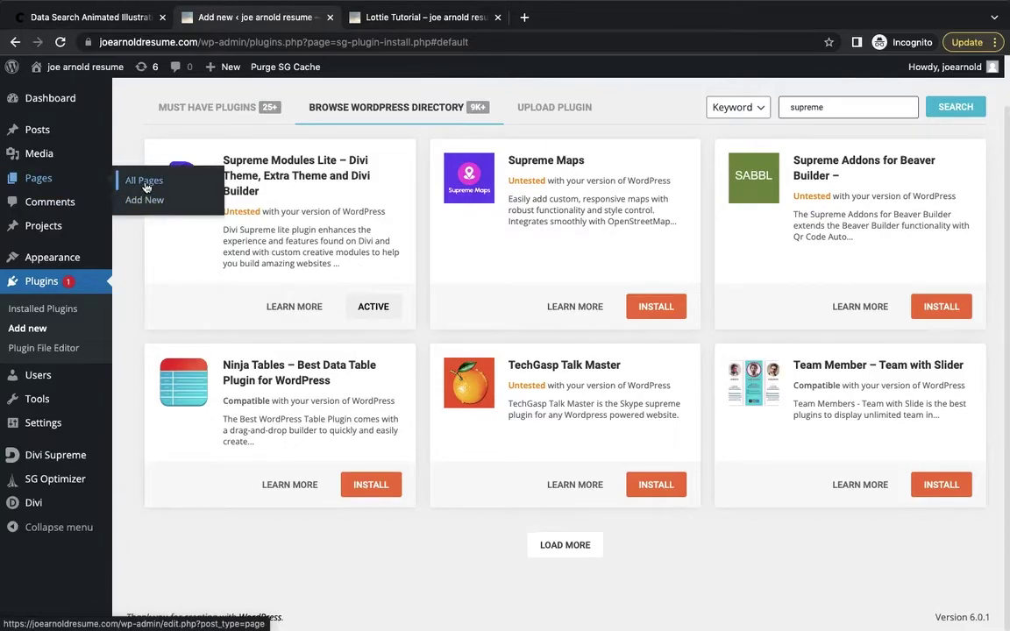
- Go to the All Pages list to reach the Lottie Tutorial page
{"action": "left_click", "coordinate": [216, 187]}
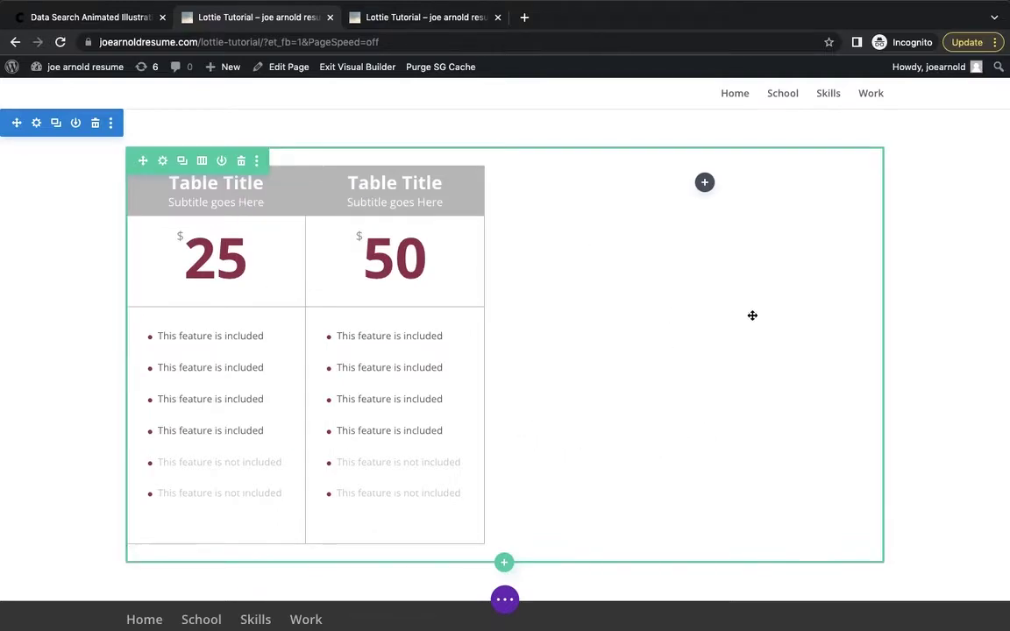
{"action": "mouse_move", "coordinate": [305, 355]}
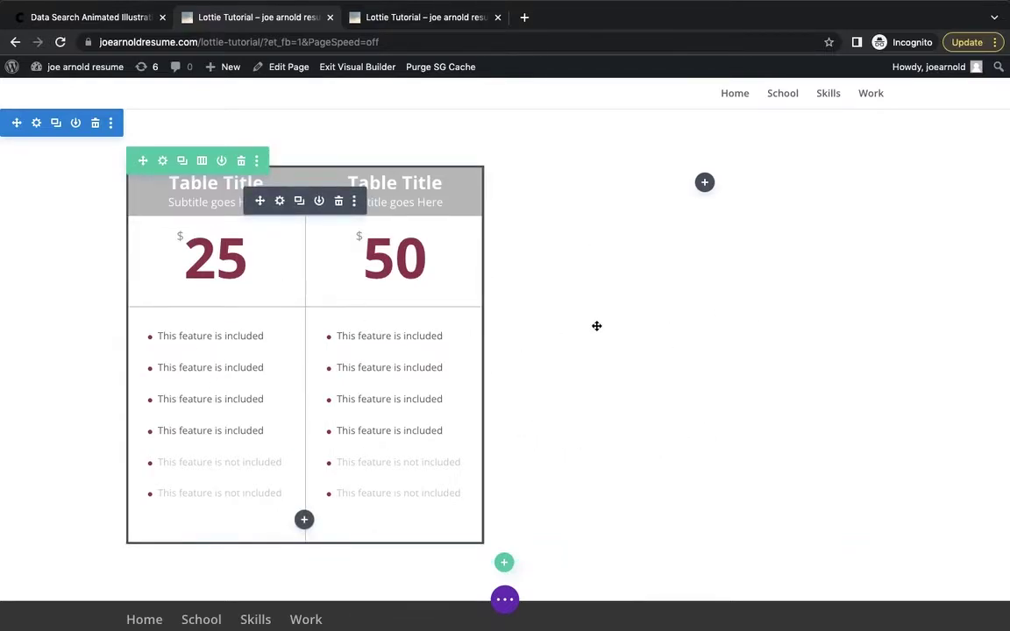
- Insert a Supreme Lottie module into the empty column beside the pricing table
{"action": "left_click", "coordinate": [705, 183]}
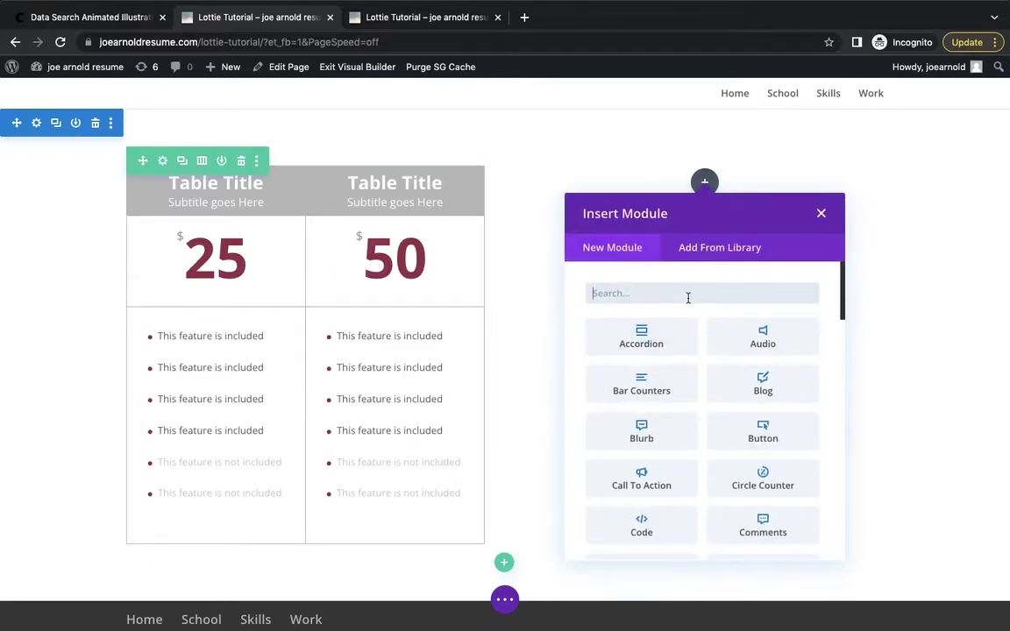
{"action": "type", "text": "lottie"}
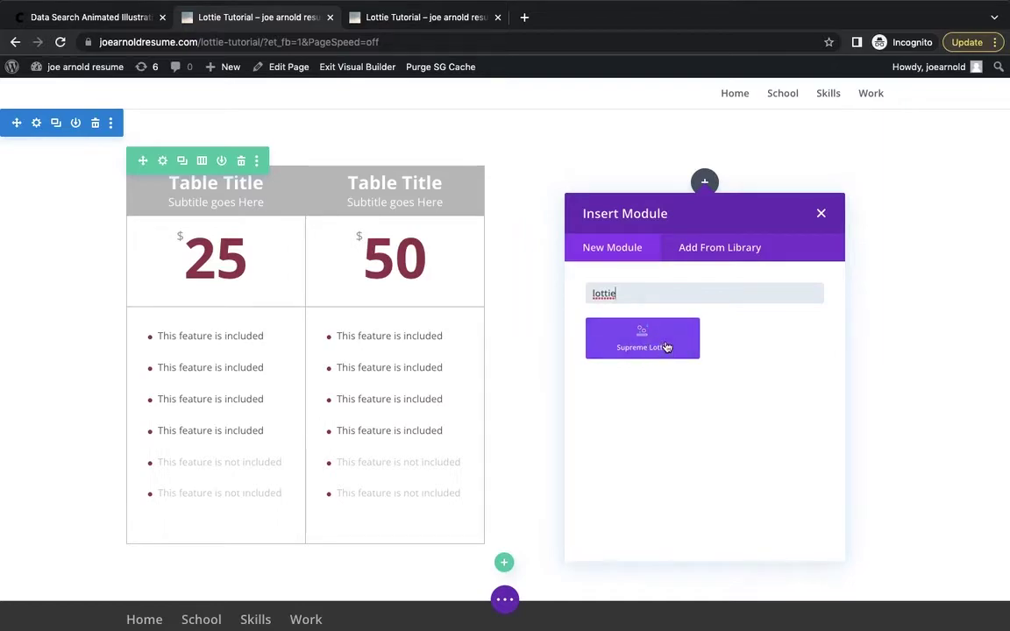
{"action": "left_click", "coordinate": [666, 347]}
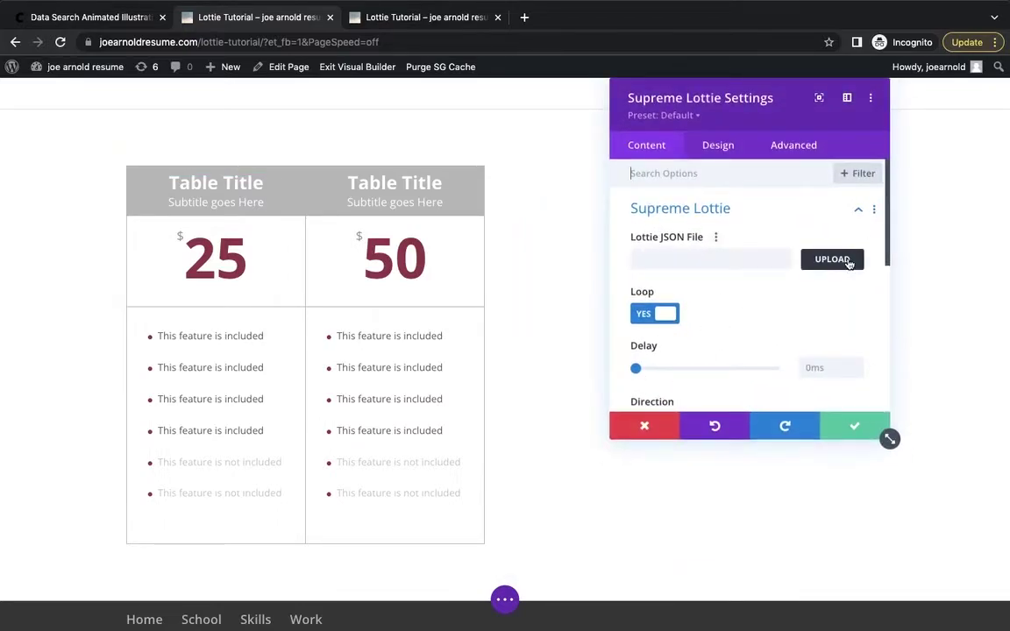
{"action": "left_click", "coordinate": [831, 259]}
- Upload Data Search (1).json as the Lottie module's animation and save the module
{"action": "left_click", "coordinate": [200, 125]}
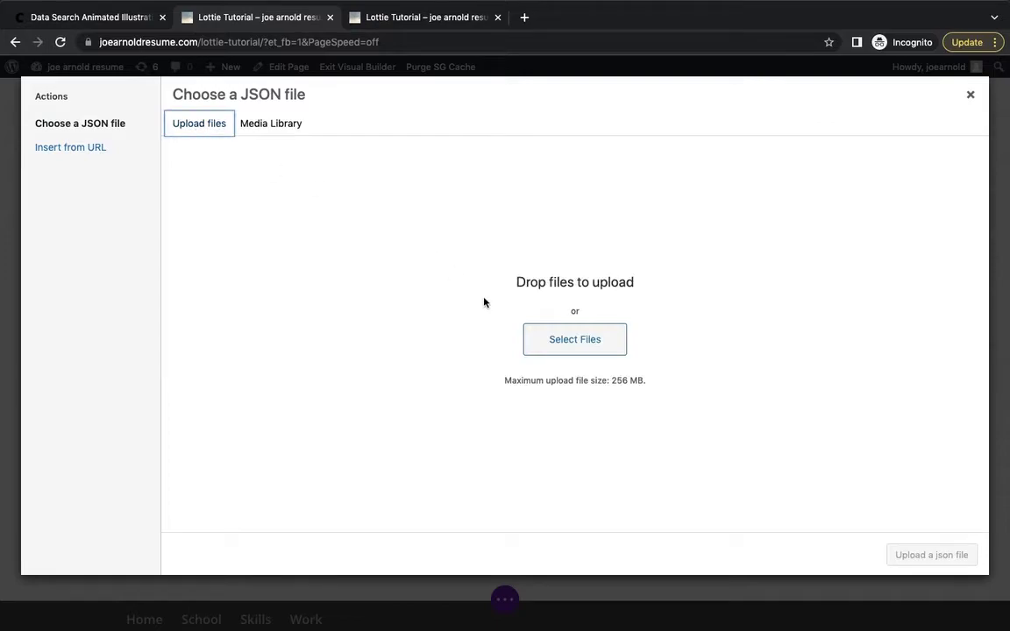
{"action": "left_click", "coordinate": [560, 342]}
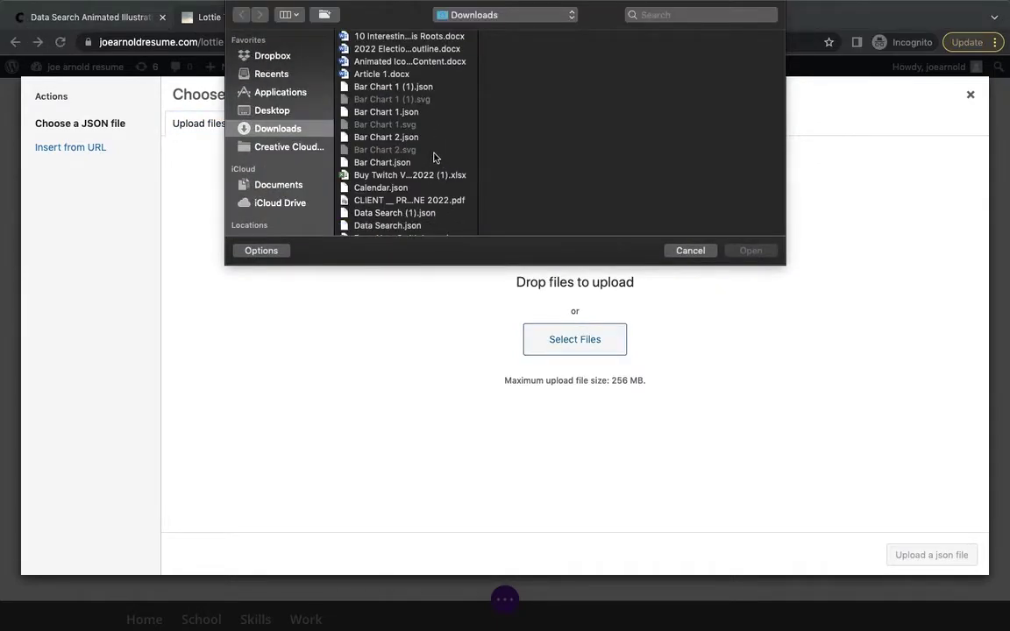
{"action": "scroll", "coordinate": [433, 157], "scroll_direction": "down", "scroll_amount": 3}
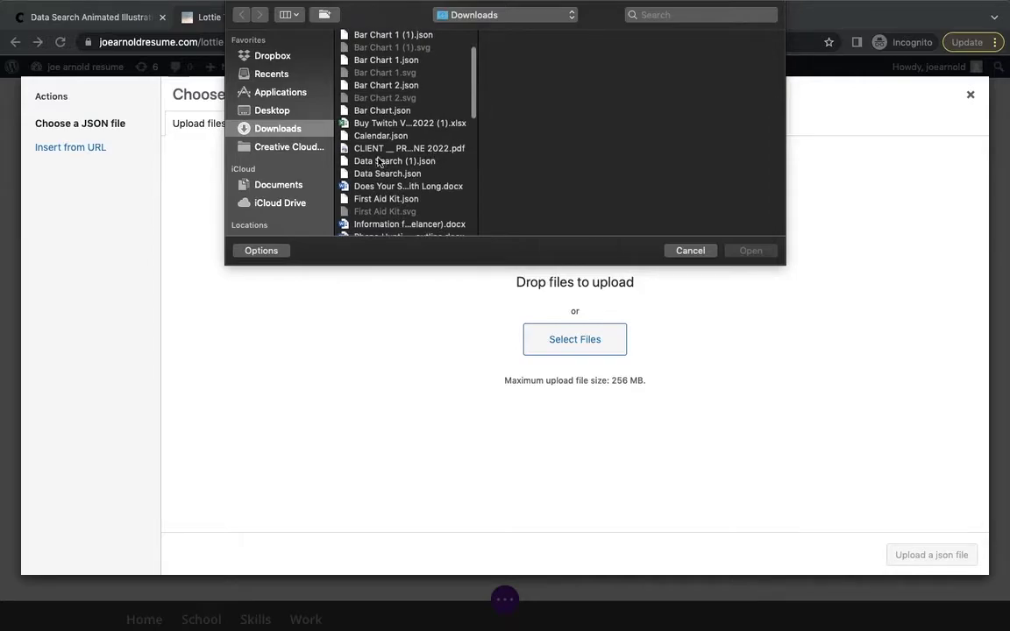
{"action": "left_click", "coordinate": [379, 162]}
{"action": "left_click", "coordinate": [751, 251]}
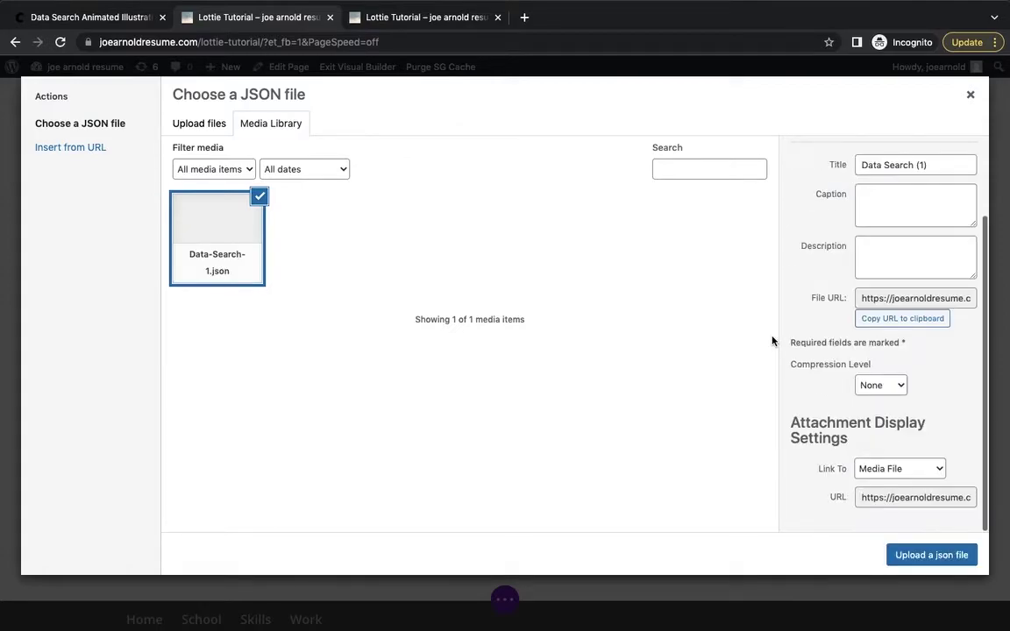
{"action": "left_click", "coordinate": [919, 557]}
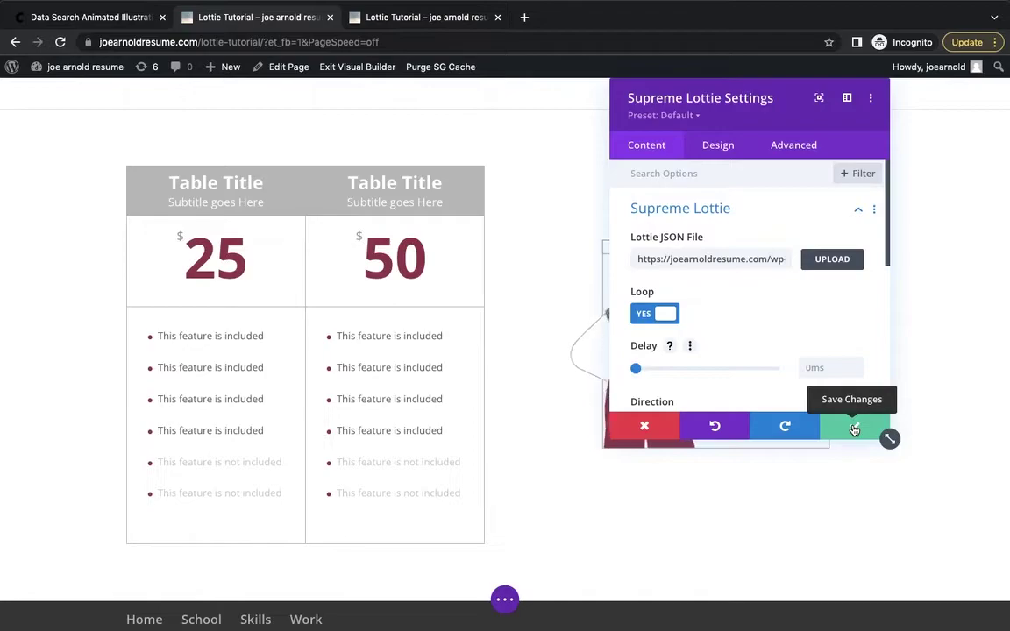
{"action": "left_click", "coordinate": [855, 430]}
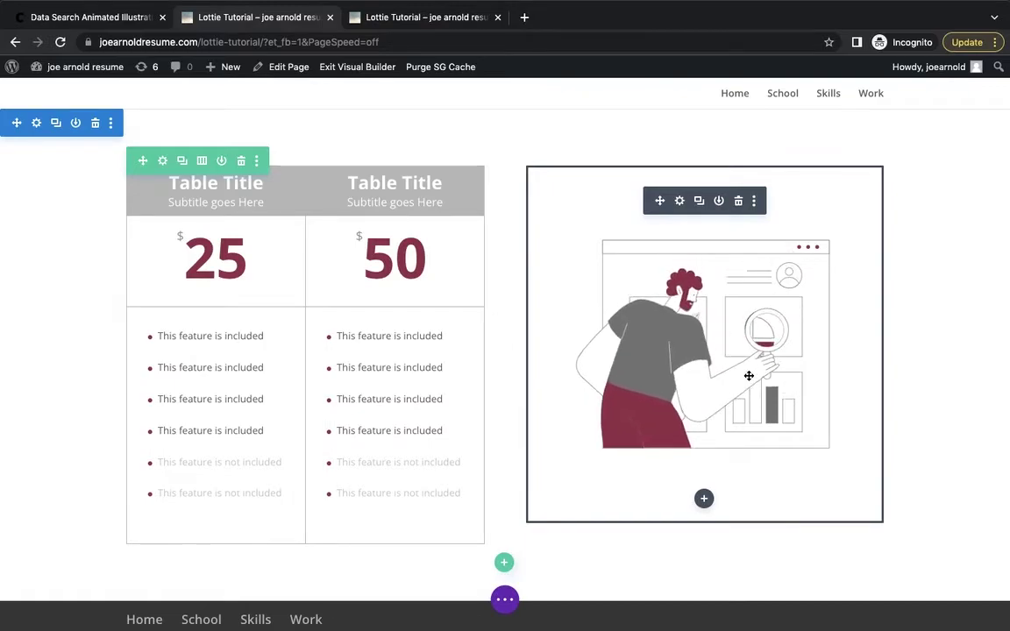
- Reopen the Supreme Lottie module's settings to confirm the uploaded JSON and looping
{"action": "scroll", "coordinate": [749, 375], "scroll_direction": "down", "scroll_amount": 1}
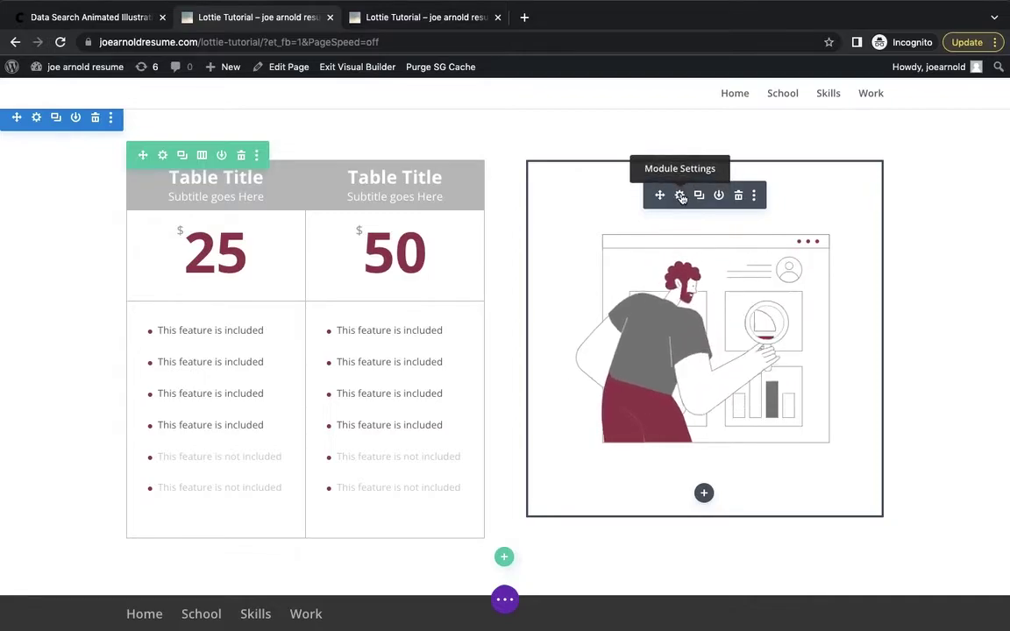
{"action": "left_click", "coordinate": [681, 196]}
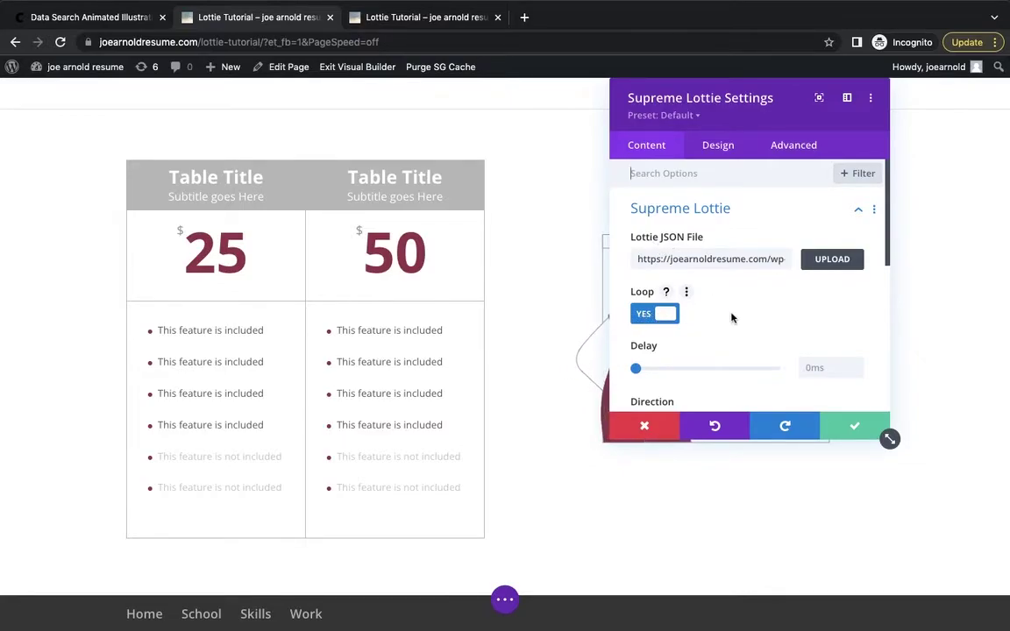
- Confirm the Lottie animation's direction stays set to Normal
{"action": "scroll", "coordinate": [733, 317], "scroll_direction": "down", "scroll_amount": 1}
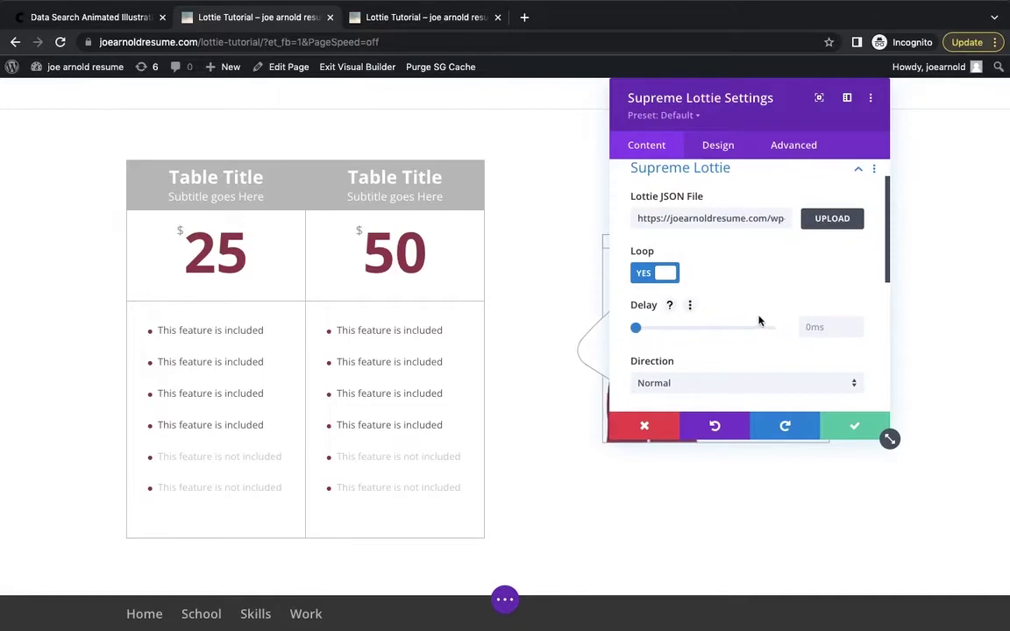
{"action": "scroll", "coordinate": [759, 321], "scroll_direction": "down", "scroll_amount": 2}
{"action": "left_click", "coordinate": [849, 307]}
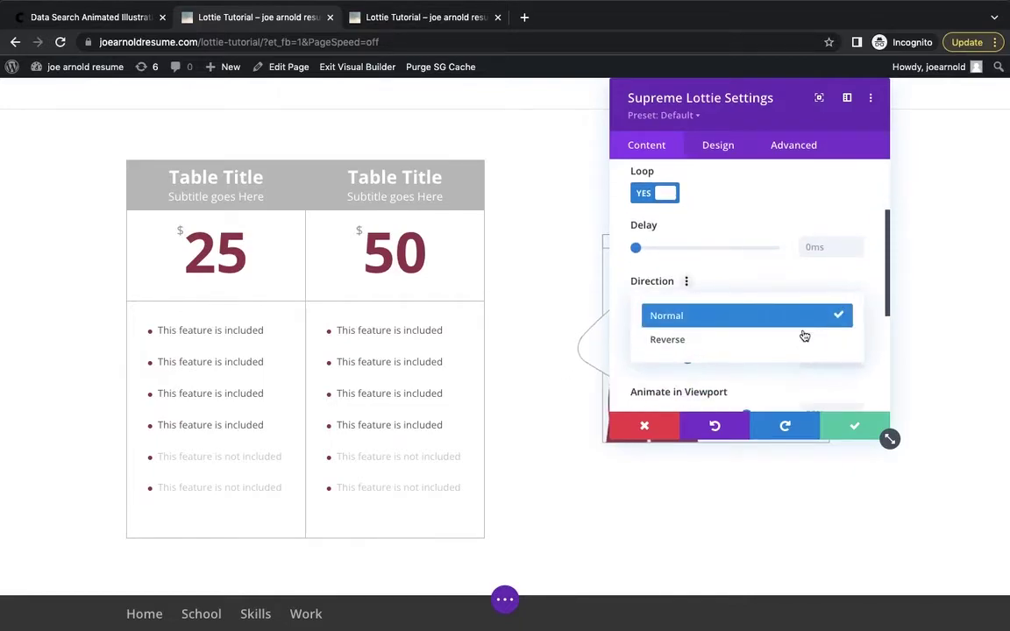
{"action": "left_click", "coordinate": [754, 279]}
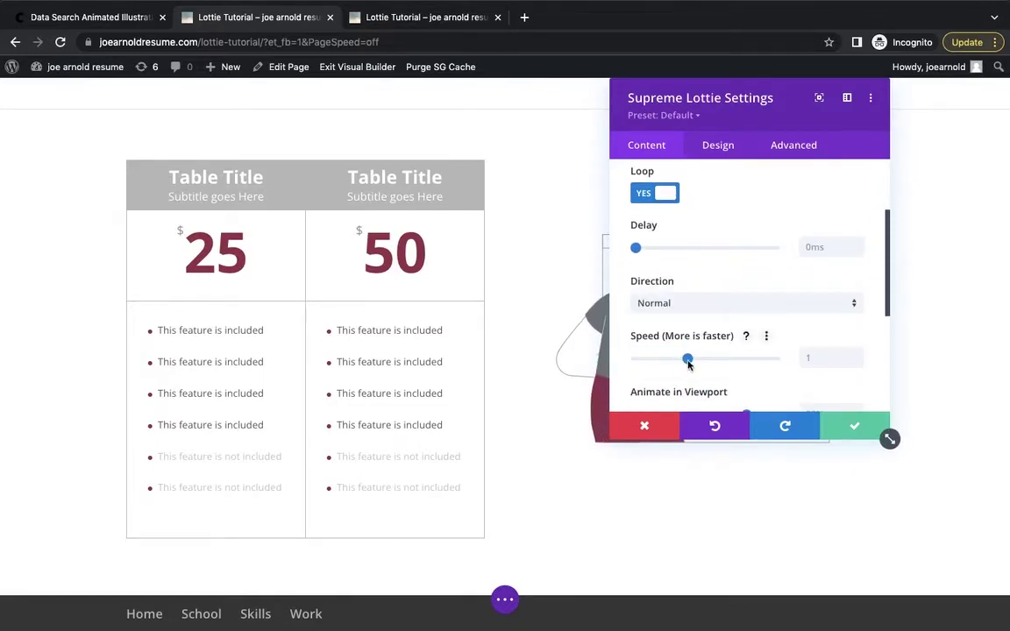
- Slow the Lottie animation speed from 1 to 0.8
{"action": "scroll", "coordinate": [777, 327], "scroll_direction": "down", "scroll_amount": 1}
{"action": "left_click", "coordinate": [682, 321]}
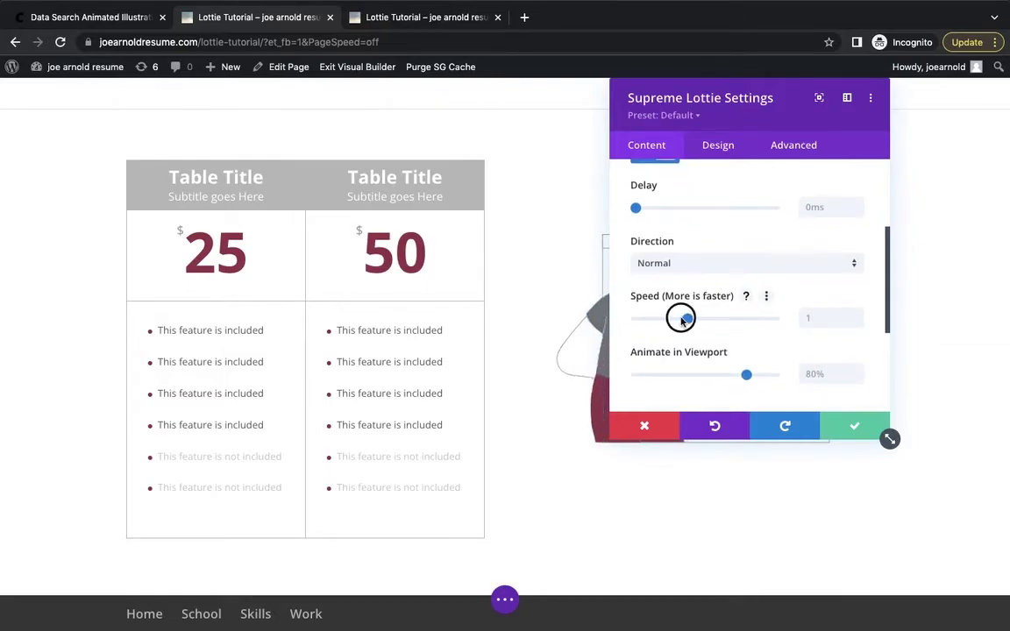
{"action": "left_click_drag", "start_coordinate": [682, 320], "coordinate": [661, 321]}
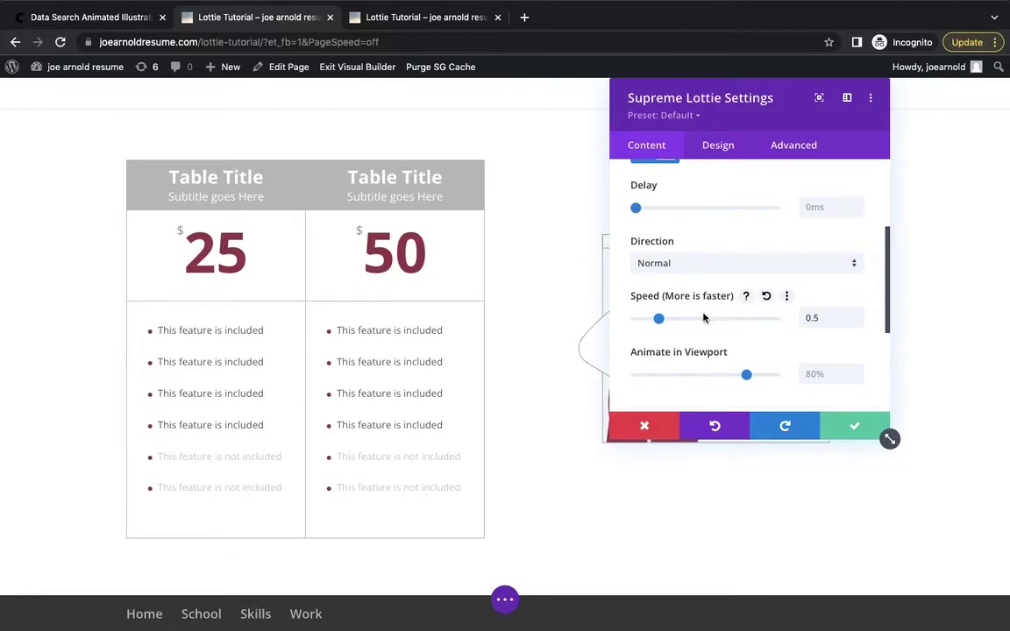
{"action": "left_click_drag", "start_coordinate": [660, 323], "coordinate": [669, 323]}
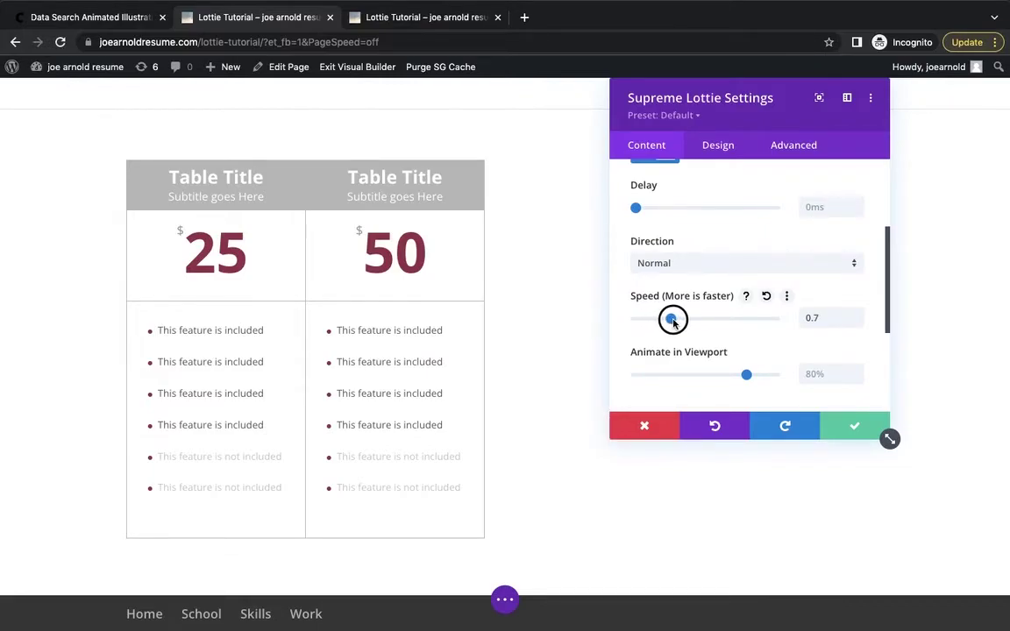
{"action": "scroll", "coordinate": [737, 316], "scroll_direction": "down", "scroll_amount": 2}
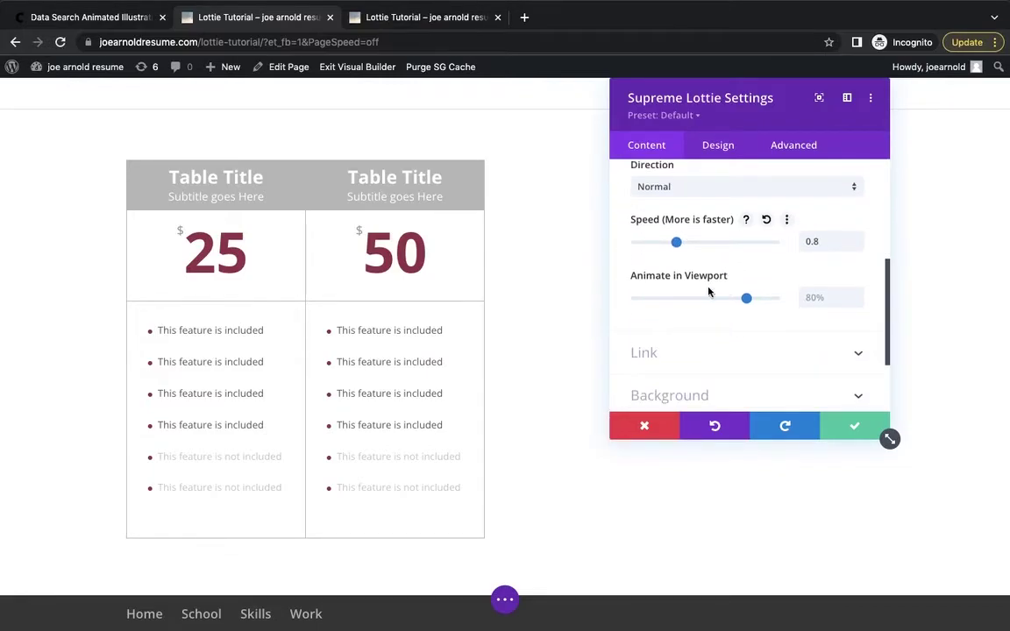
{"action": "scroll", "coordinate": [772, 342], "scroll_direction": "down", "scroll_amount": 2}
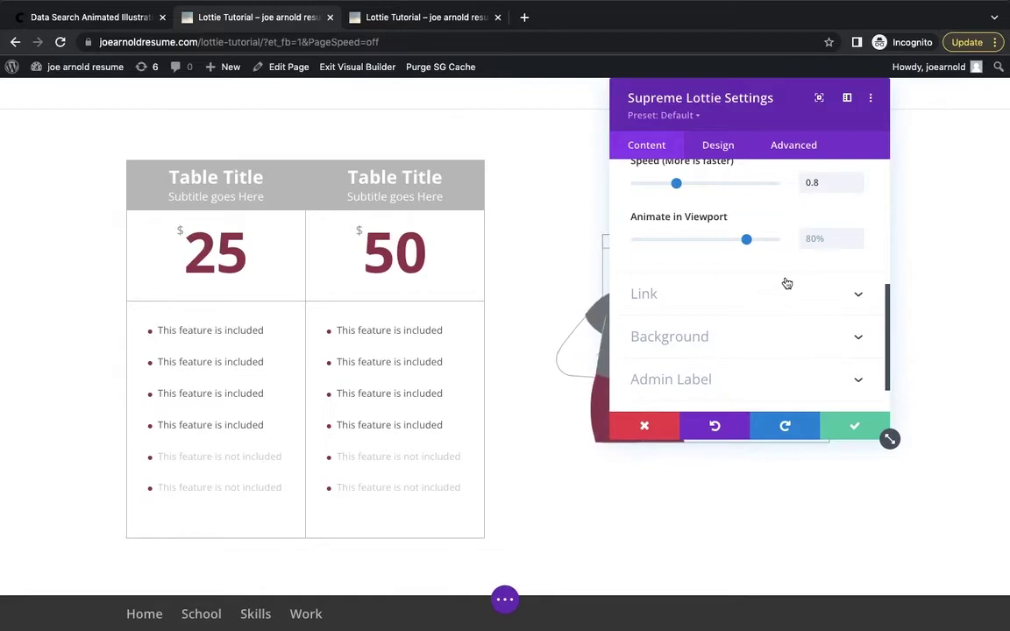
{"action": "scroll", "coordinate": [787, 283], "scroll_direction": "down", "scroll_amount": 2}
{"action": "scroll", "coordinate": [768, 219], "scroll_direction": "up", "scroll_amount": 5}
{"action": "left_click", "coordinate": [718, 145]}
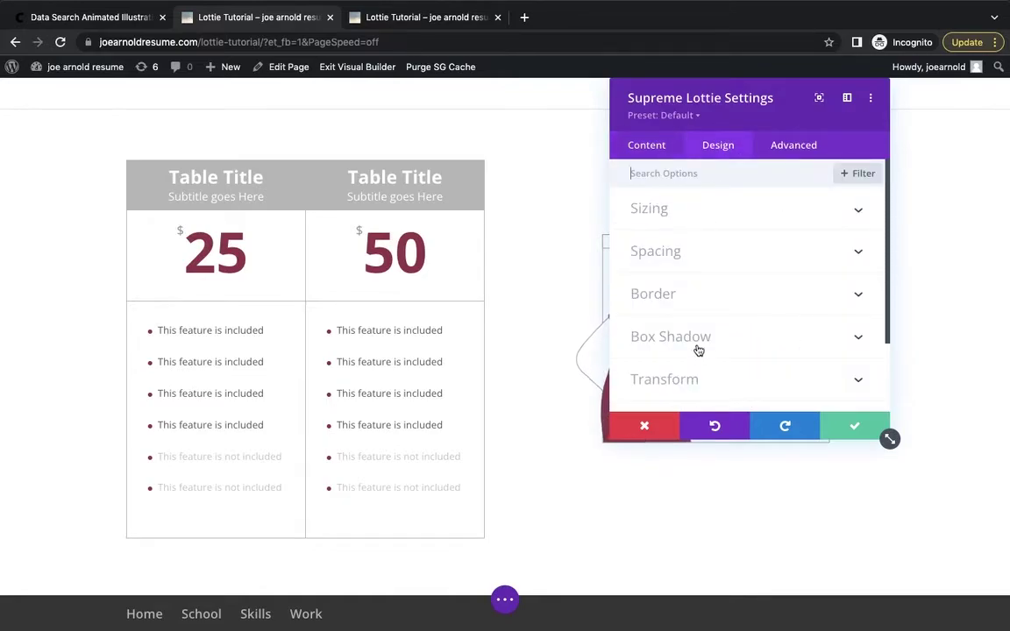
- Review the Lottie module's Sizing options in the Design tab, leaving the defaults unchanged
{"action": "left_click", "coordinate": [861, 211]}
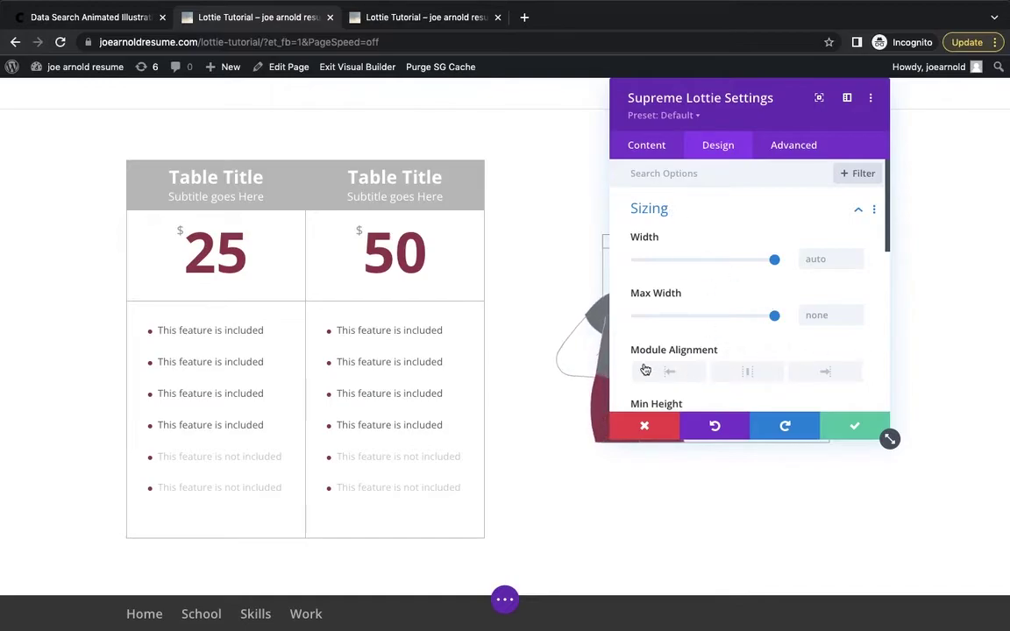
{"action": "scroll", "coordinate": [702, 325], "scroll_direction": "down", "scroll_amount": 3}
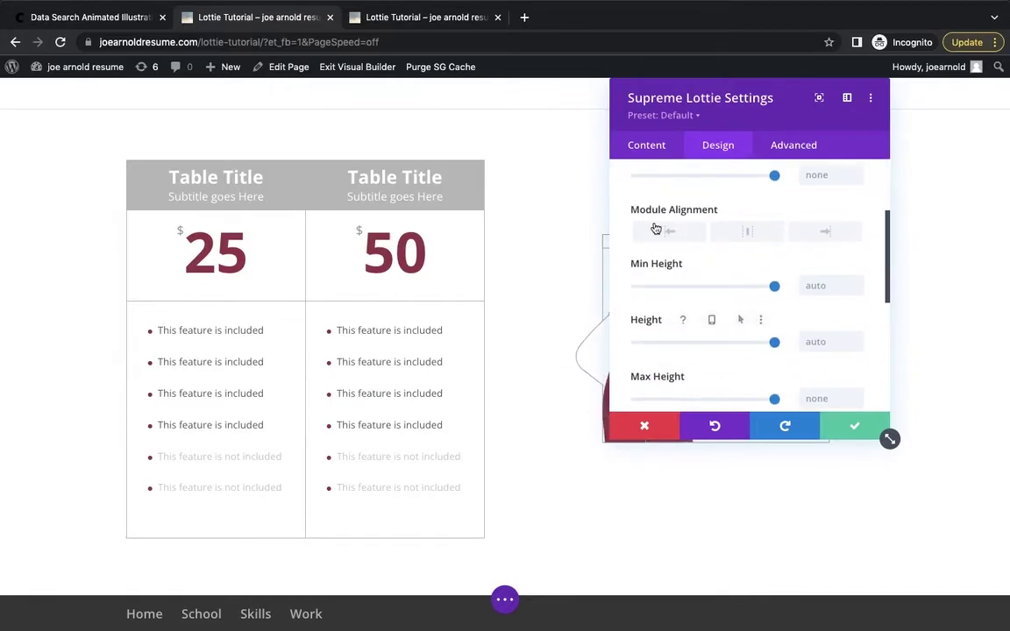
{"action": "mouse_move", "coordinate": [674, 360]}
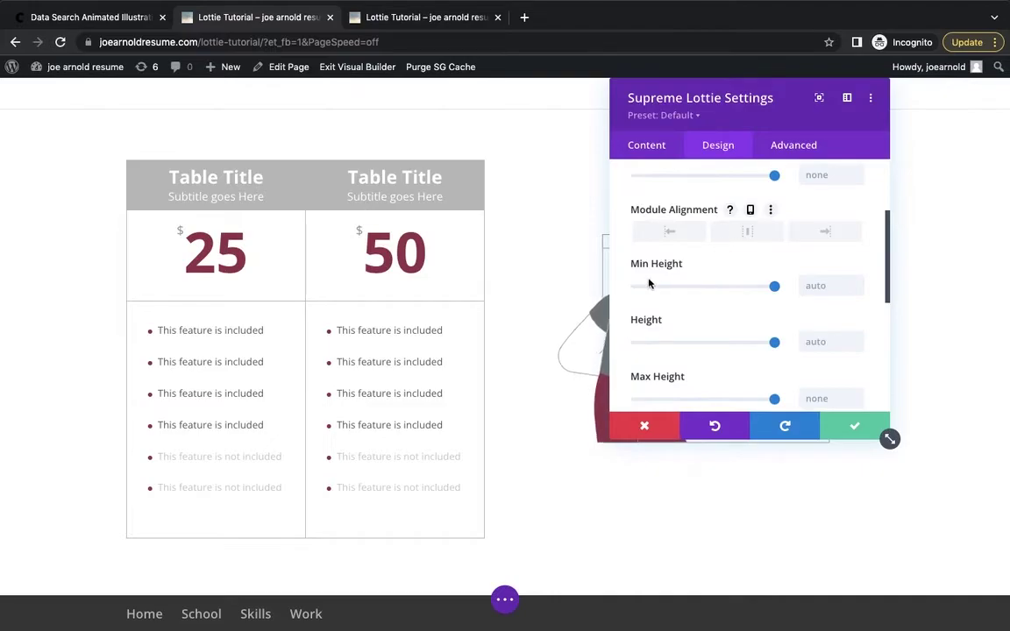
{"action": "scroll", "coordinate": [745, 315], "scroll_direction": "down", "scroll_amount": 4}
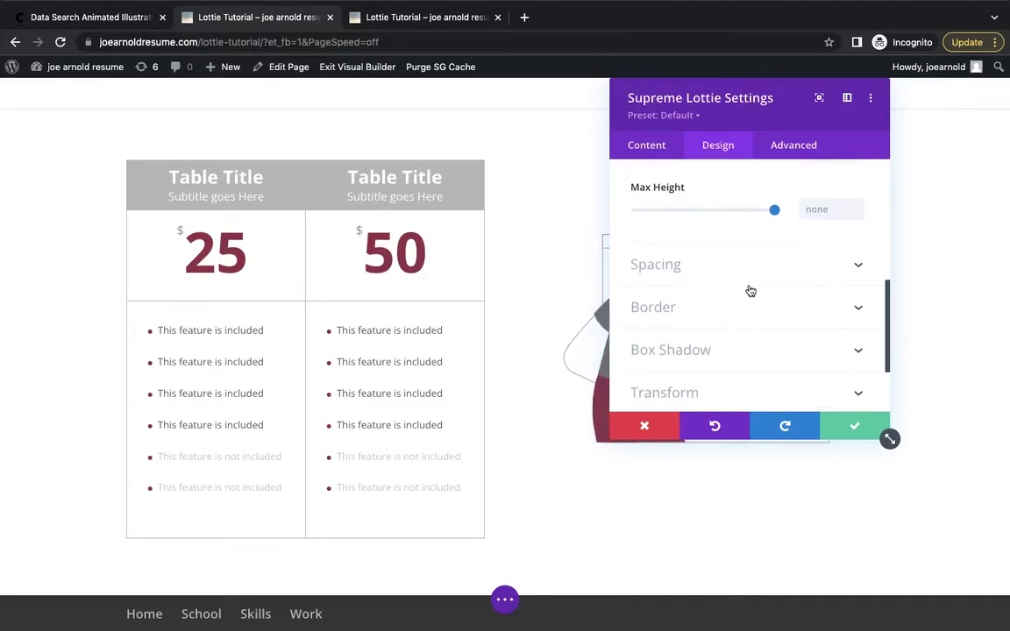
{"action": "scroll", "coordinate": [801, 335], "scroll_direction": "down", "scroll_amount": 2}
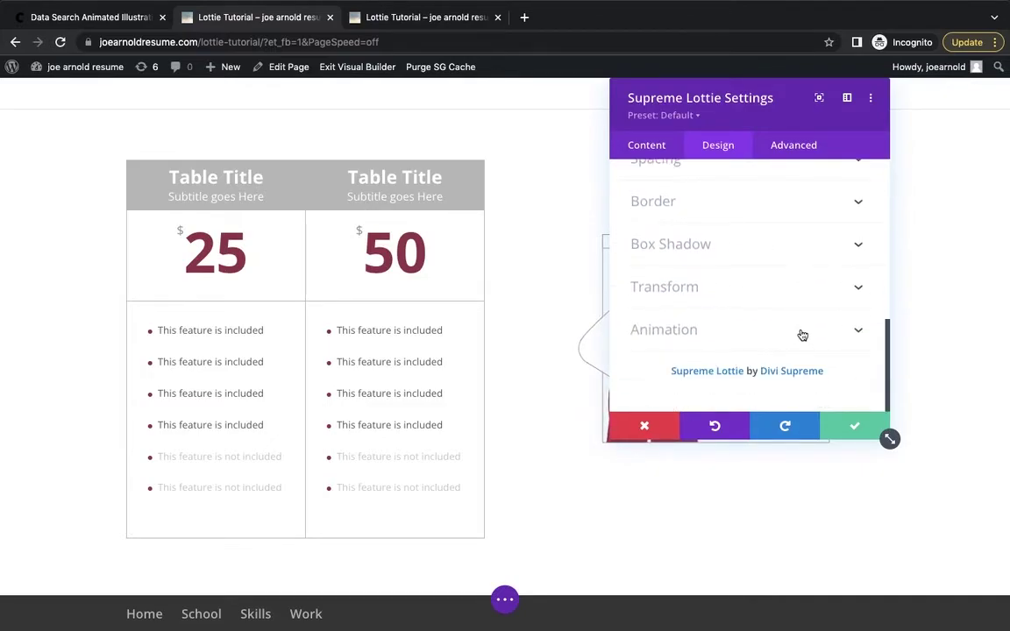
{"action": "left_click", "coordinate": [791, 147]}
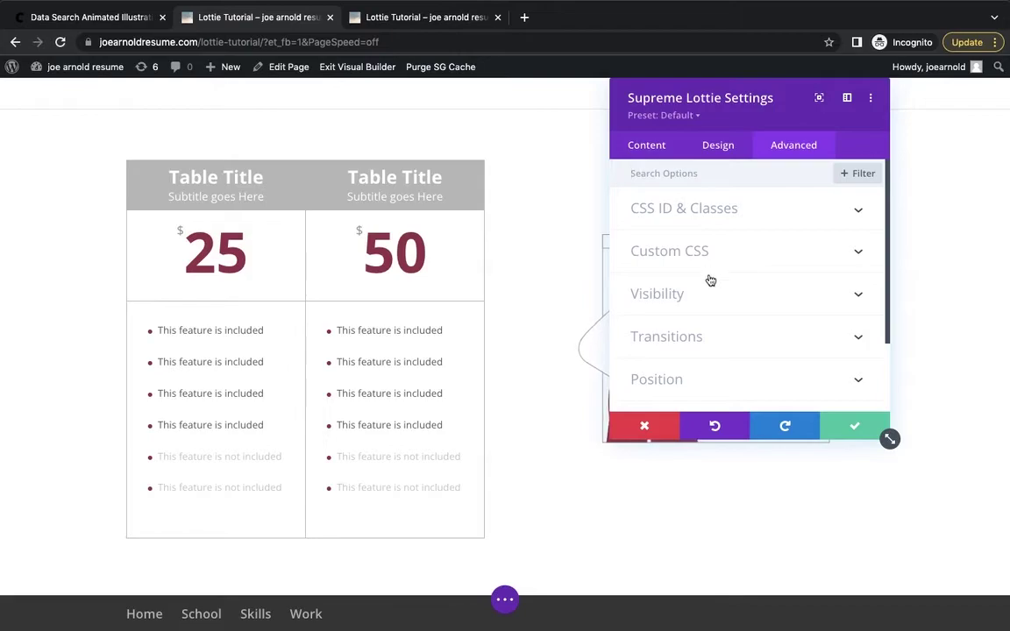
- Close the Supreme Lottie settings with the changes kept
{"action": "scroll", "coordinate": [727, 345], "scroll_direction": "down", "scroll_amount": 2}
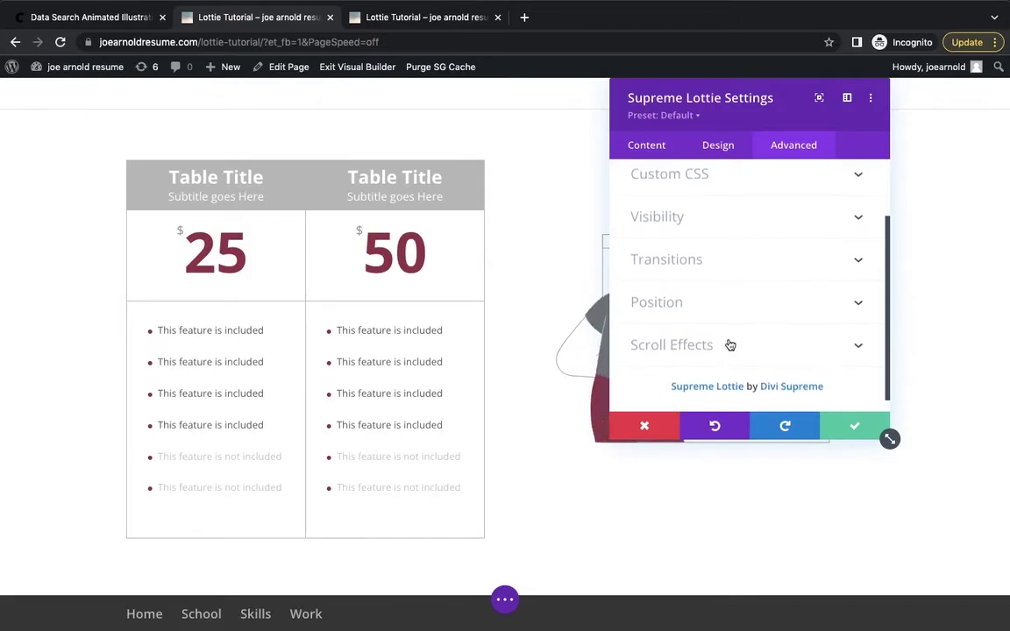
{"action": "left_click", "coordinate": [858, 428]}
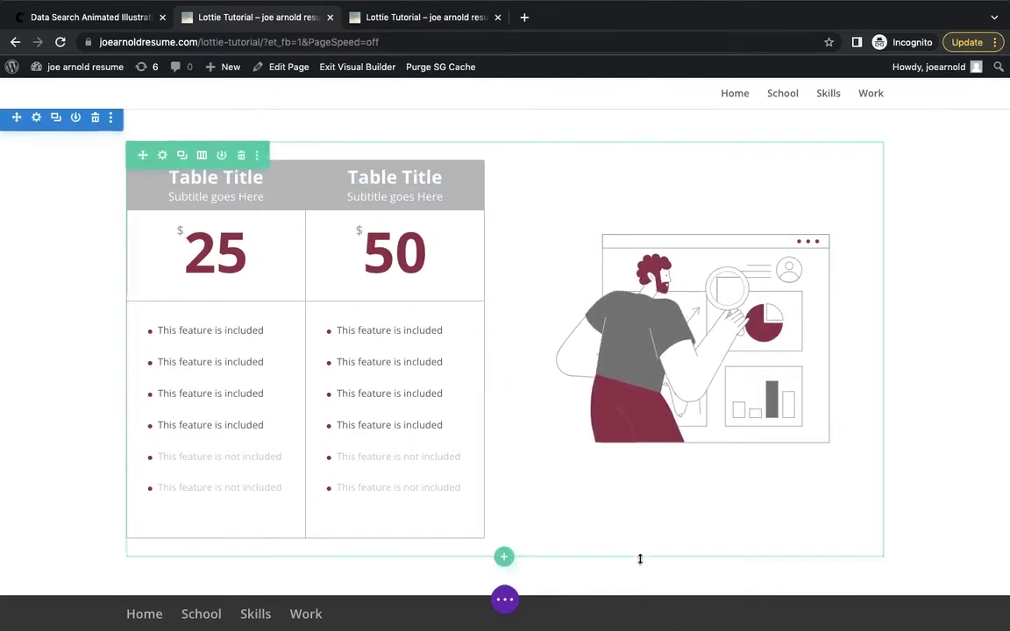
- Save the page and reload the live lottie-tutorial page to see the animation
{"action": "left_click", "coordinate": [506, 602]}
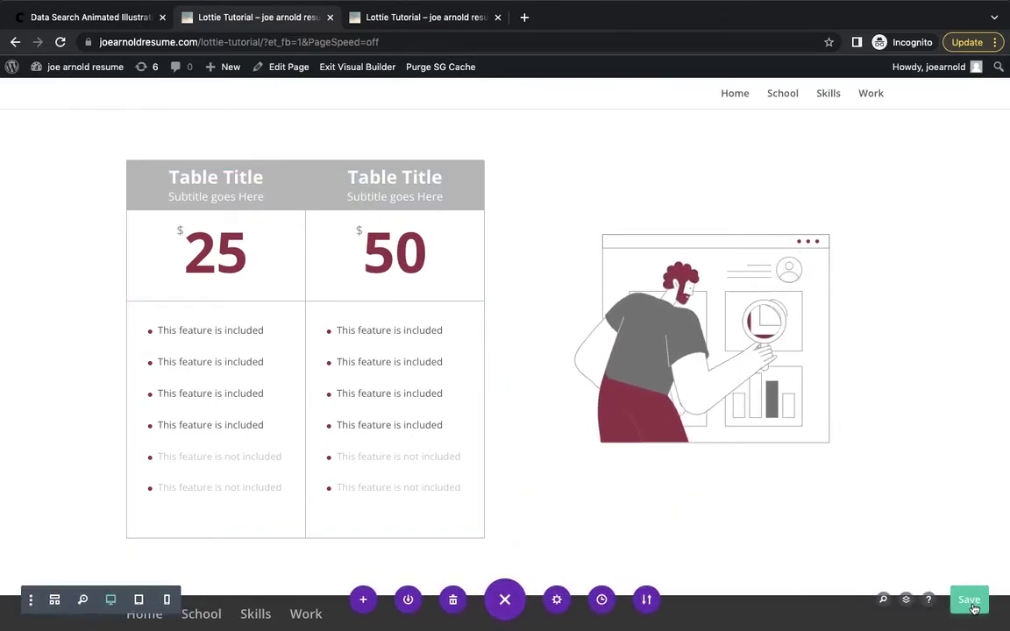
{"action": "left_click", "coordinate": [424, 18]}
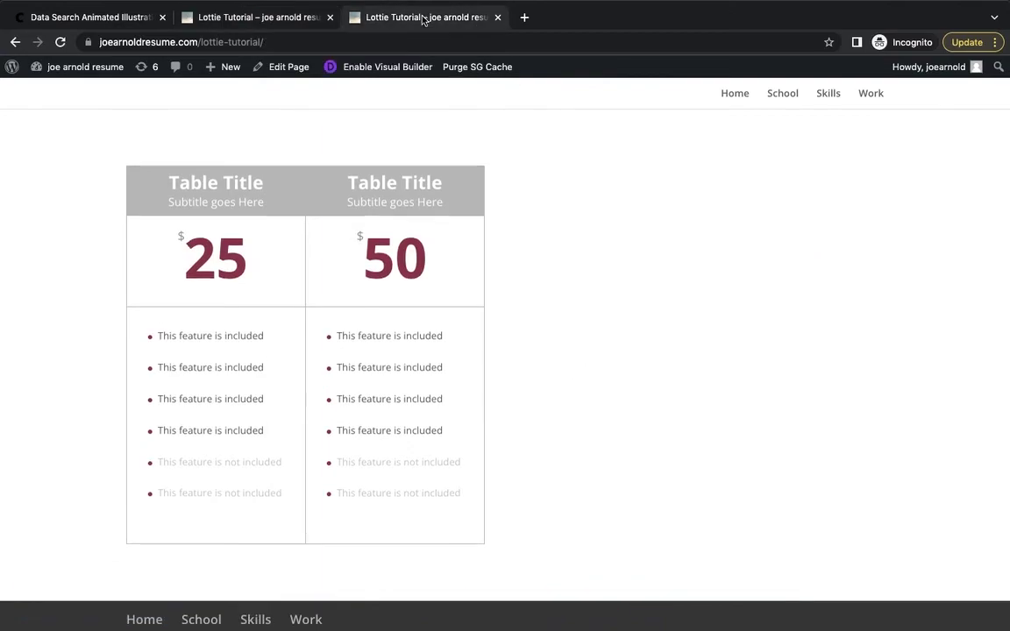
{"action": "key", "text": "ctrl+r"}
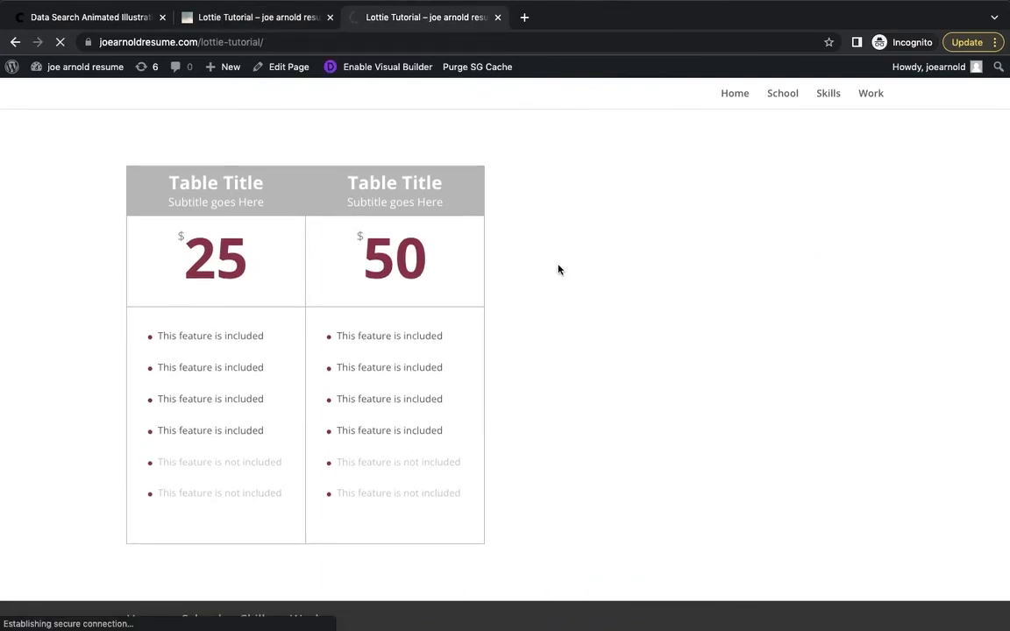